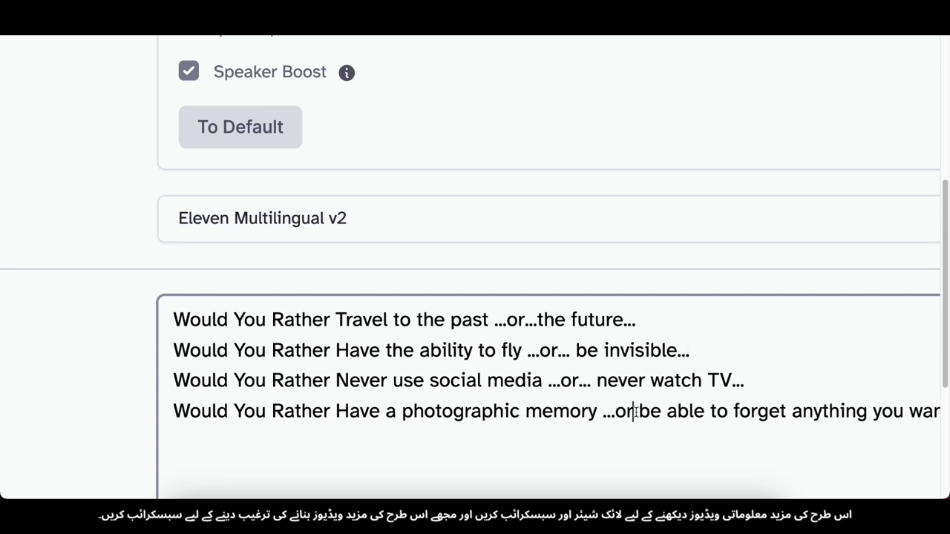
Step: Insert an ellipsis after "or" in the photographic memory question and generate the speech
type("...")
scroll(636, 411, "right", 4)
scroll(671, 405, "down", 2)
left_click(509, 331)
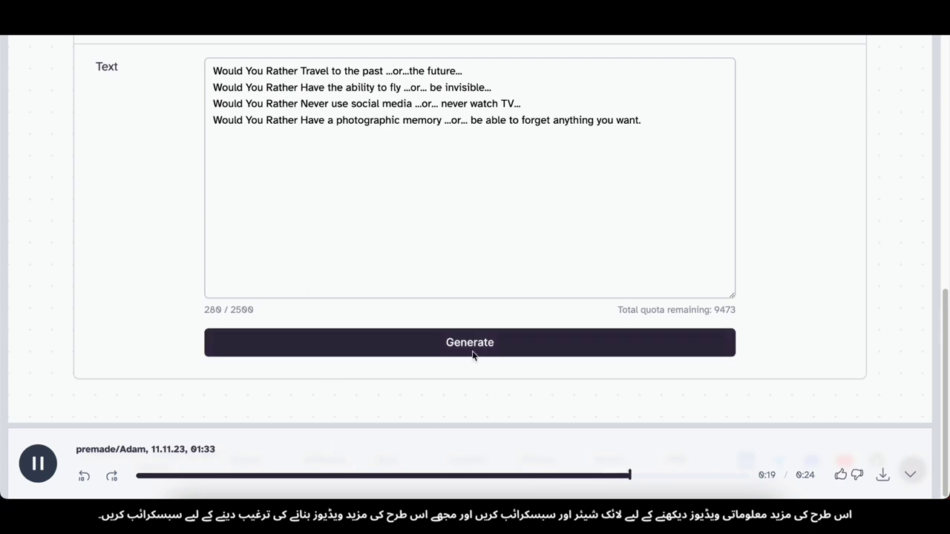
scroll(414, 139, "up", 1)
scroll(415, 139, "up", 5)
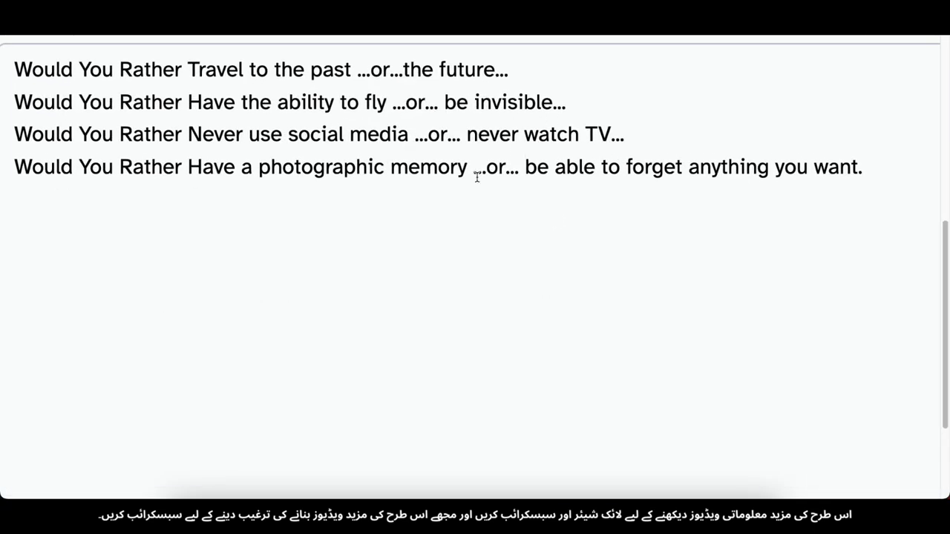
scroll(597, 222, "down", 1)
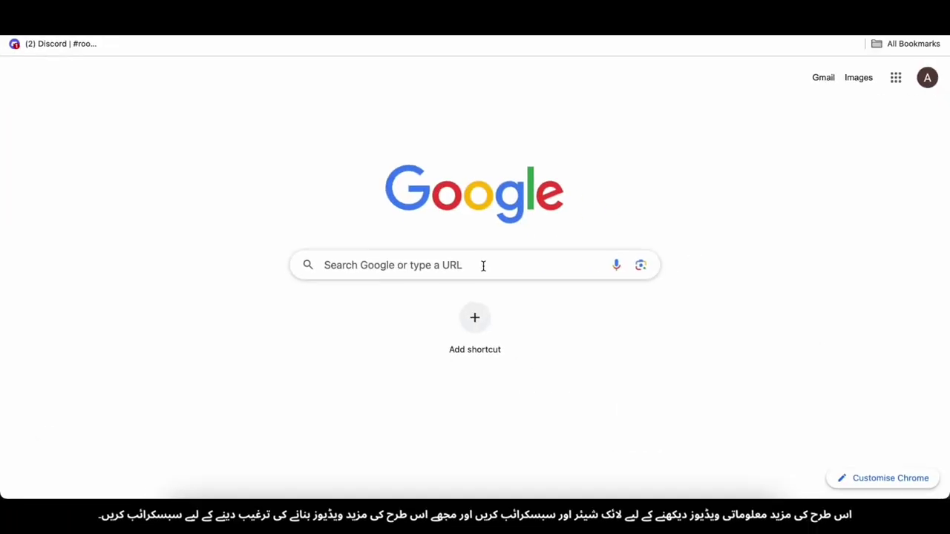
Step: Search Google for Canva
left_click(453, 259)
type("cna")
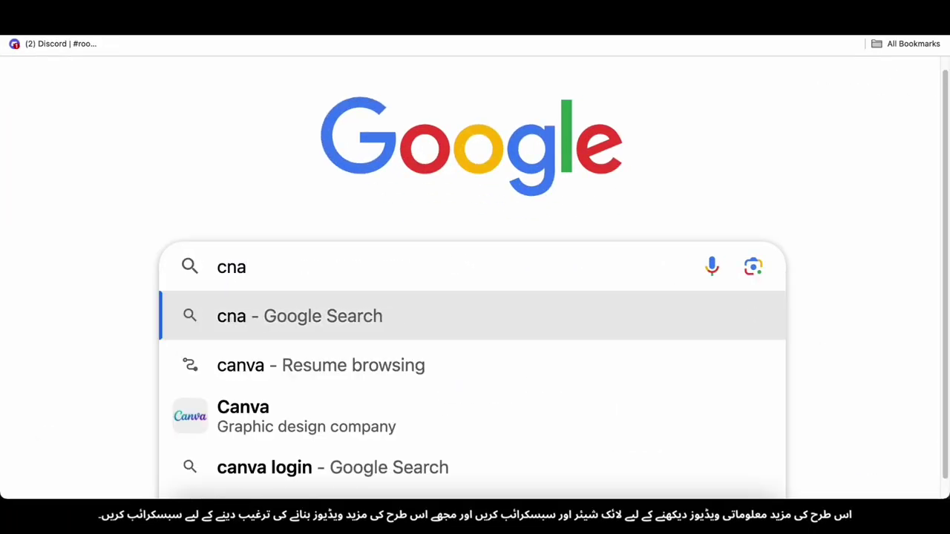
key("BackSpace")
key("BackSpace")
type("anva'")
key("XF86AudioMute")
key("Return")
scroll(83, 140, "up", 5)
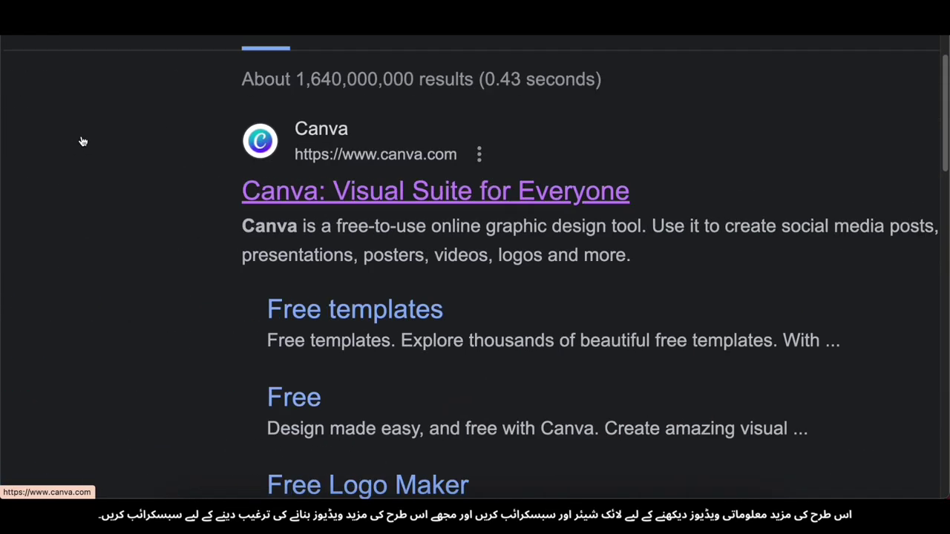
Step: Open the Canva website from its main search result
left_click(278, 196)
key("super+minus")
key("super+minus")
key("super+minus")
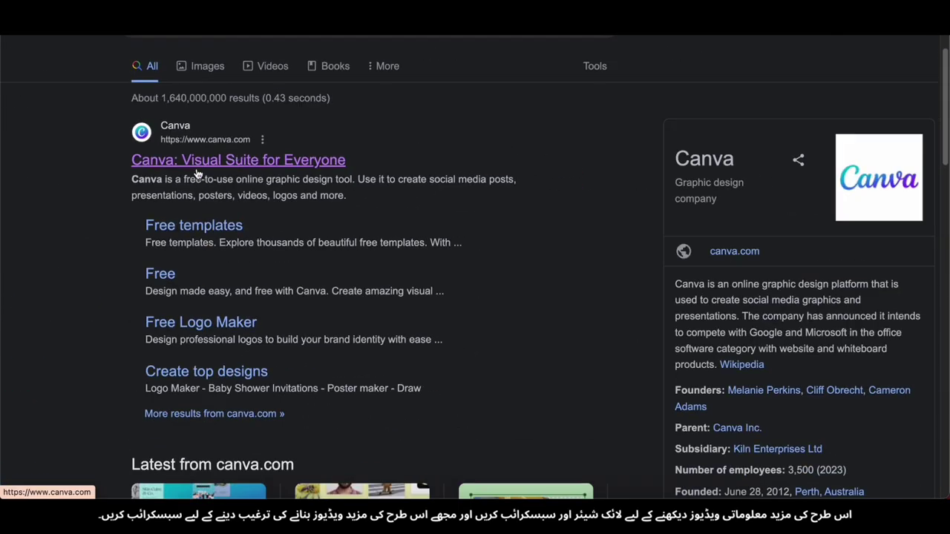
scroll(192, 179, "down", 5)
scroll(192, 178, "down", 2)
left_click(191, 178)
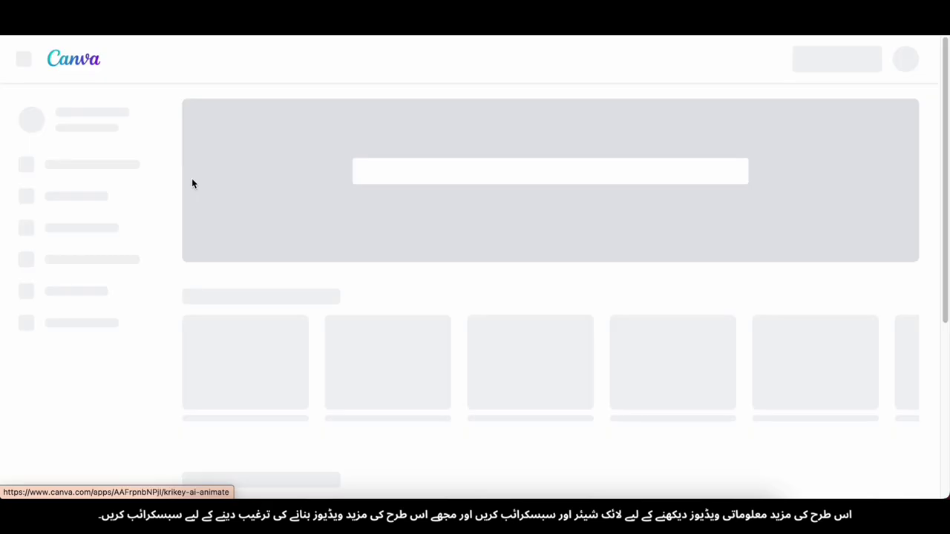
Step: Create a new YouTube Thumbnail design at 1280 × 720 px
scroll(816, 189, "down", 3)
scroll(815, 193, "up", 5)
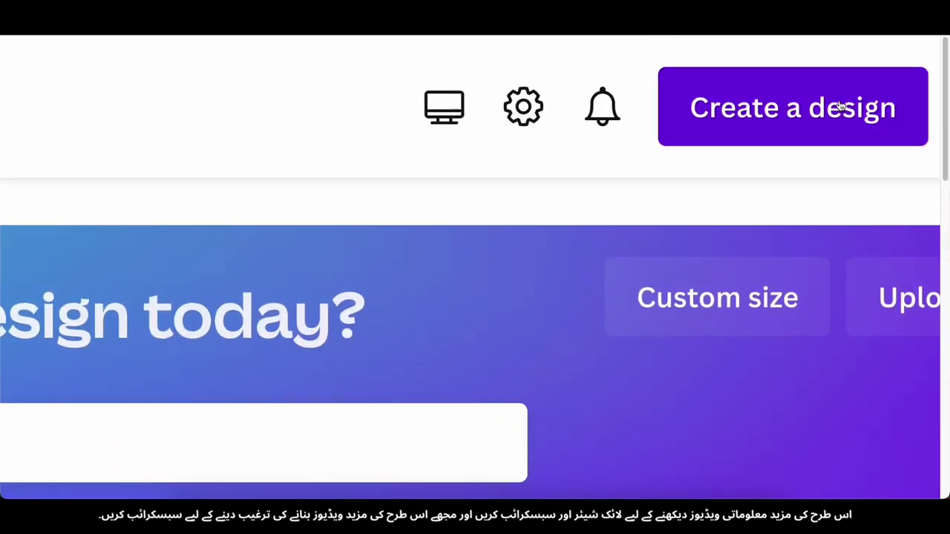
left_click(840, 106)
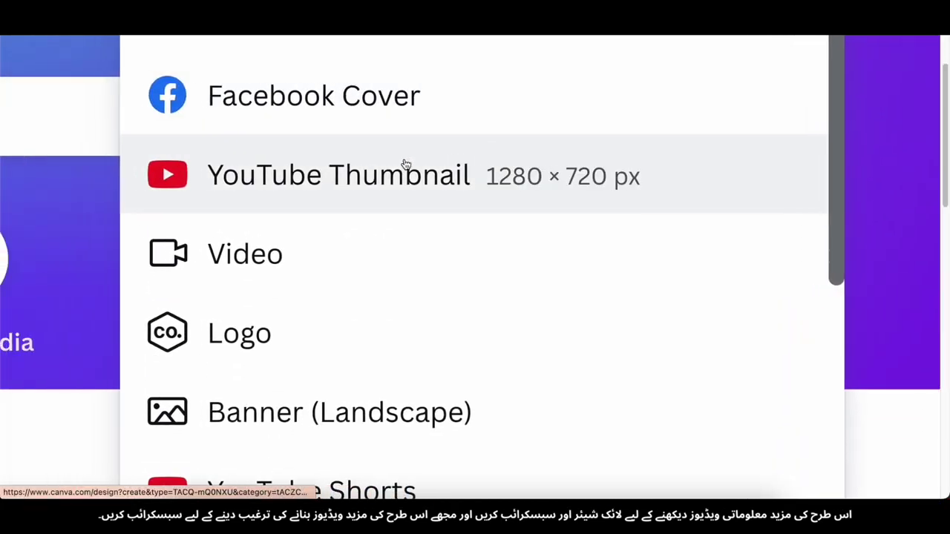
left_click(445, 141)
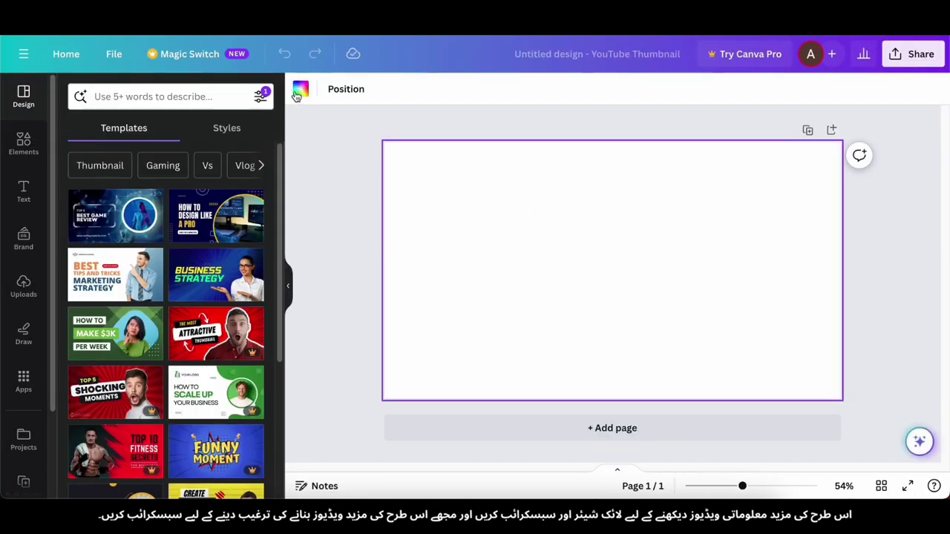
Step: Set the blank page's background colour to dark blue
left_click(299, 89)
left_click(70, 353)
left_click(250, 376)
left_click(321, 351)
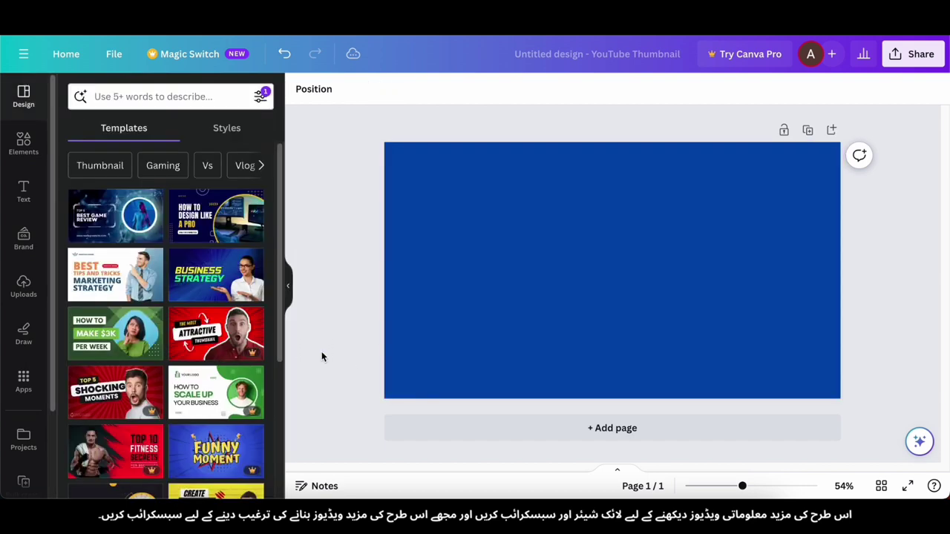
left_click(300, 89)
left_click(334, 314)
Step: Add a square shape, place it in the page's upper-left corner and fill it red
left_click(10, 295)
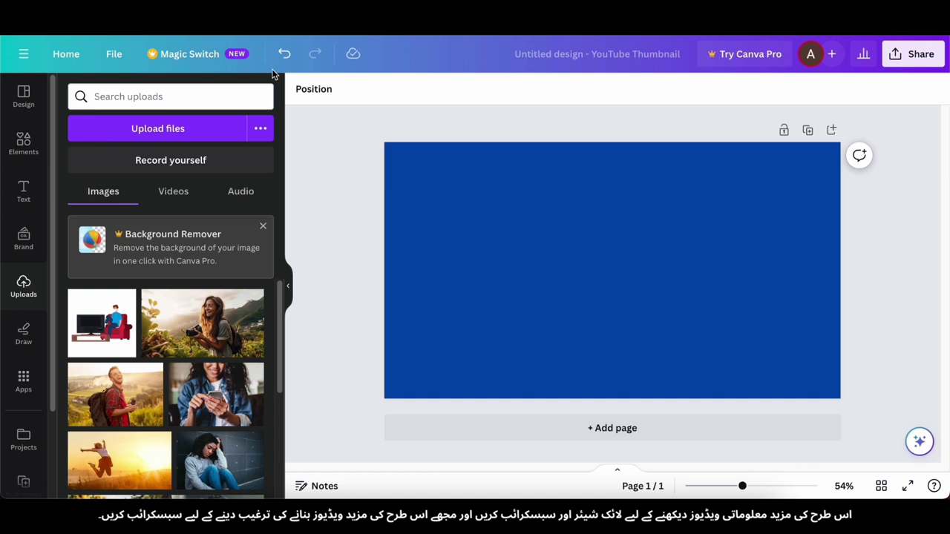
left_click(24, 199)
left_click(23, 142)
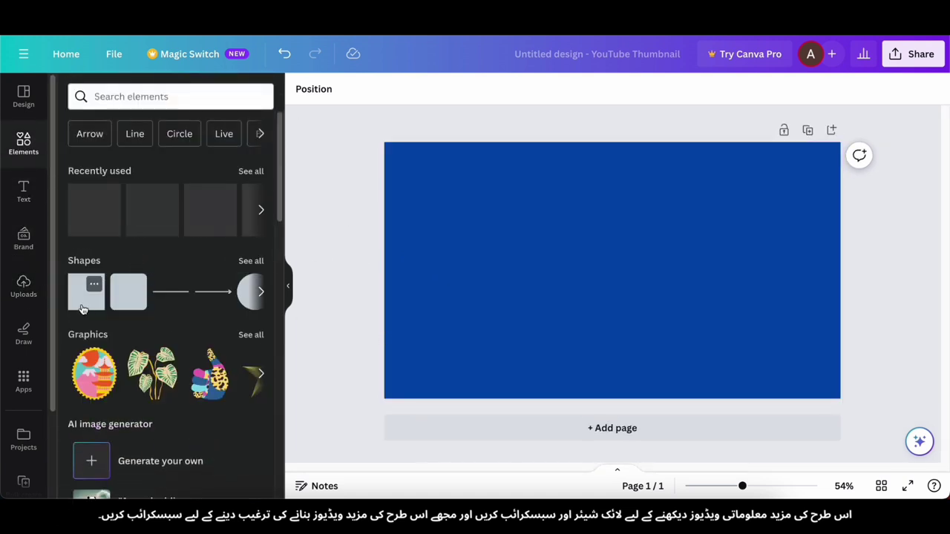
left_click(86, 307)
left_click_drag(612, 262, 422, 167)
left_click(366, 89)
left_click(72, 362)
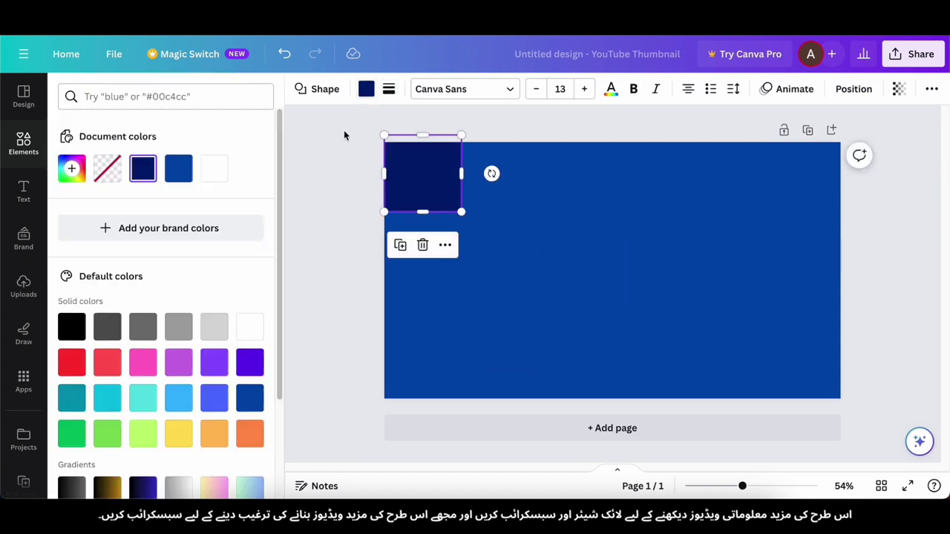
Step: Reduce the red square's height and stretch it into a banner across the page's full width
left_click_drag(422, 212, 425, 187)
left_click_drag(508, 167, 853, 172)
left_click(869, 218)
scroll(610, 155, "up", 2)
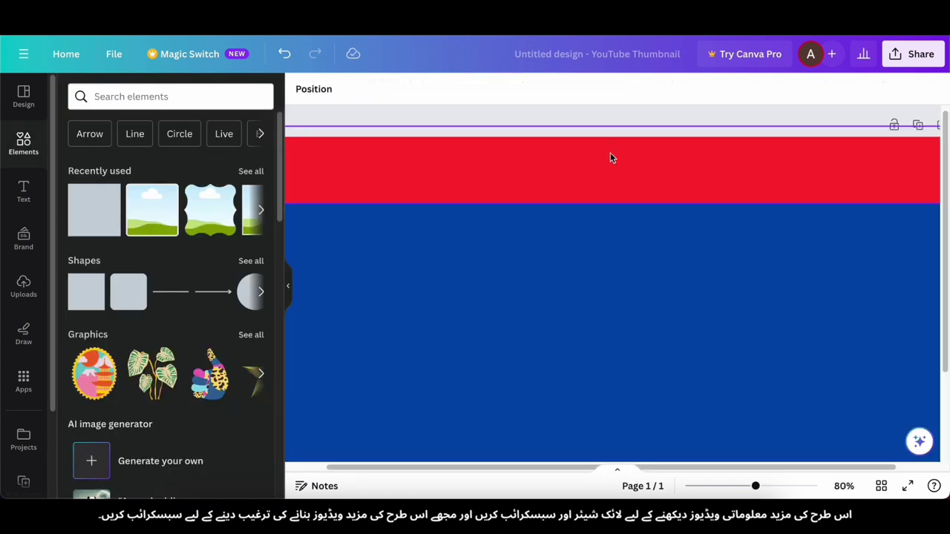
scroll(579, 219, "down", 1)
Step: Add a heading text box and place it in the middle of the red banner
left_click(578, 228)
left_click(15, 291)
left_click(12, 191)
left_click(152, 230)
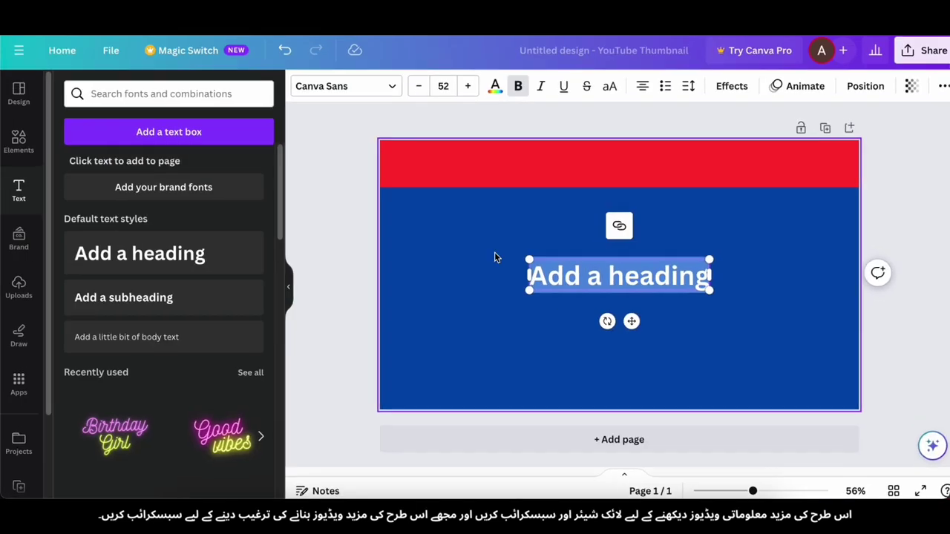
left_click_drag(577, 296, 550, 179)
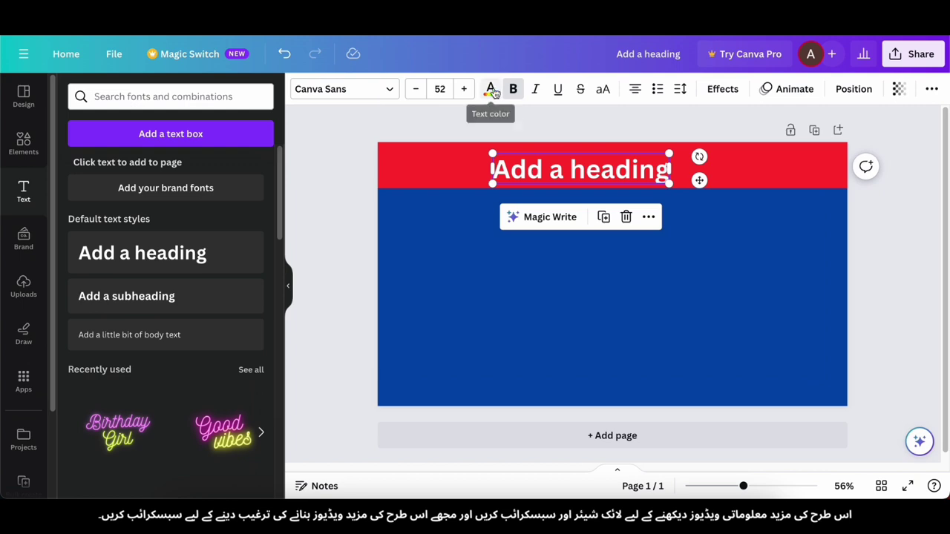
Step: Set the heading's font to Helvetica World
left_click(491, 90)
left_click(326, 89)
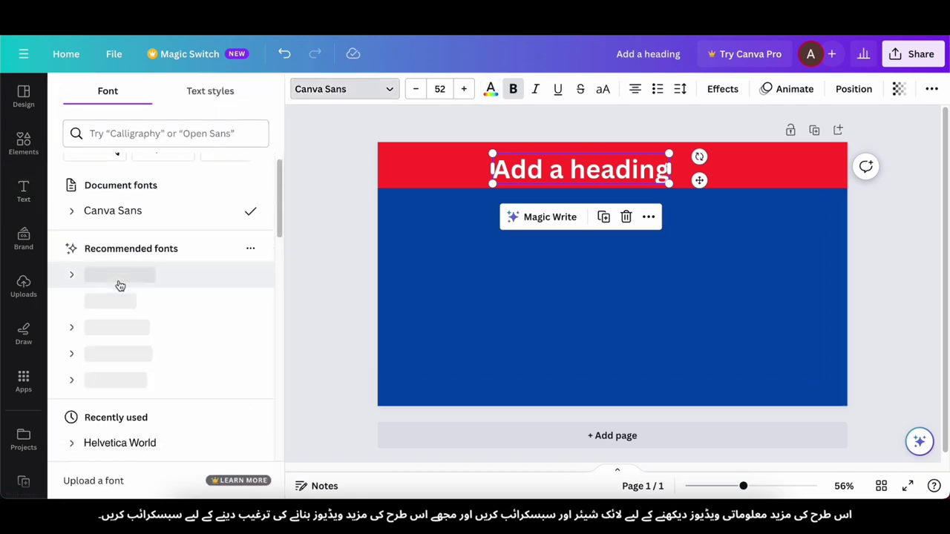
left_click(107, 272)
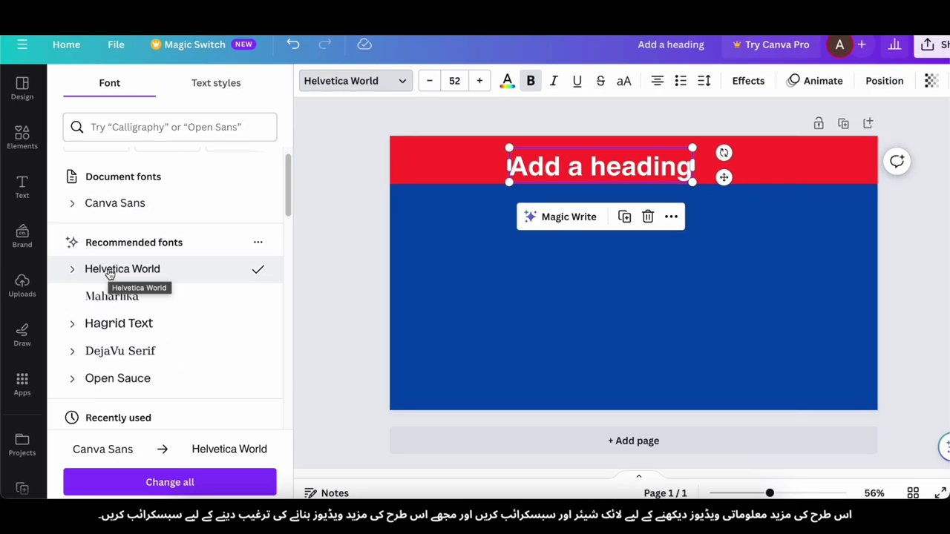
scroll(111, 274, "down", 5)
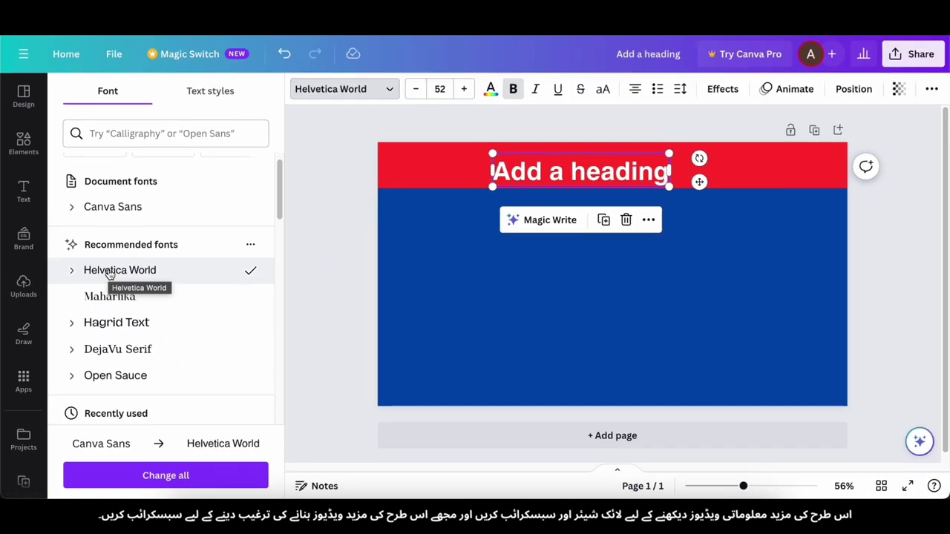
scroll(142, 284, "down", 1)
left_click(345, 287)
Step: Apply the Lift text effect to the heading
left_click(536, 166)
double_click(535, 165)
left_click(722, 89)
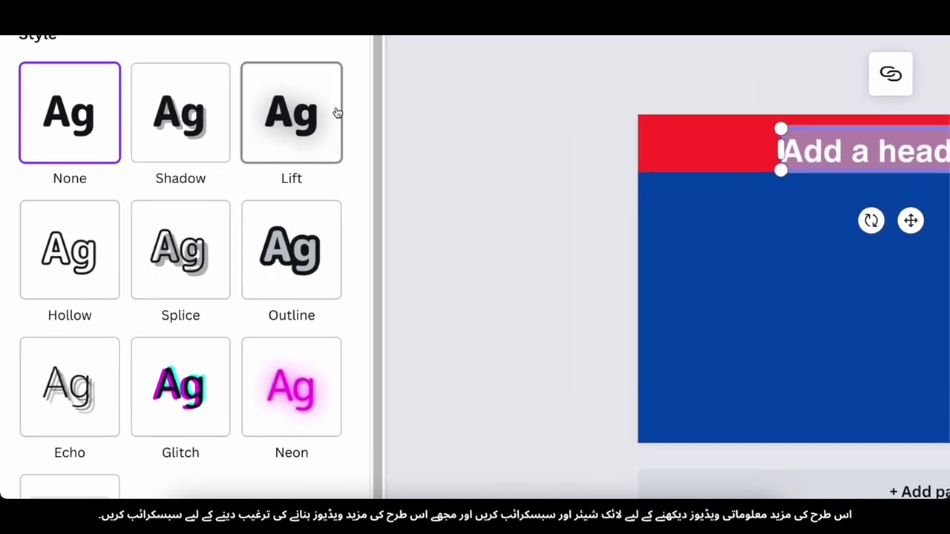
left_click(37, 204)
scroll(303, 201, "down", 1)
scroll(693, 255, "up", 5)
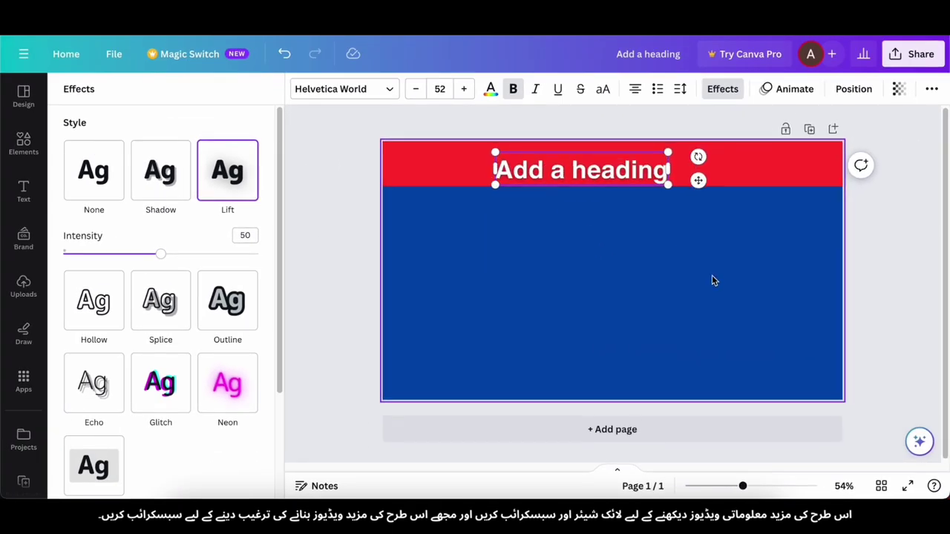
Step: Replace the heading text with "WOULD YOU RATHER"
left_click(661, 211)
left_click(605, 164)
left_click(788, 89)
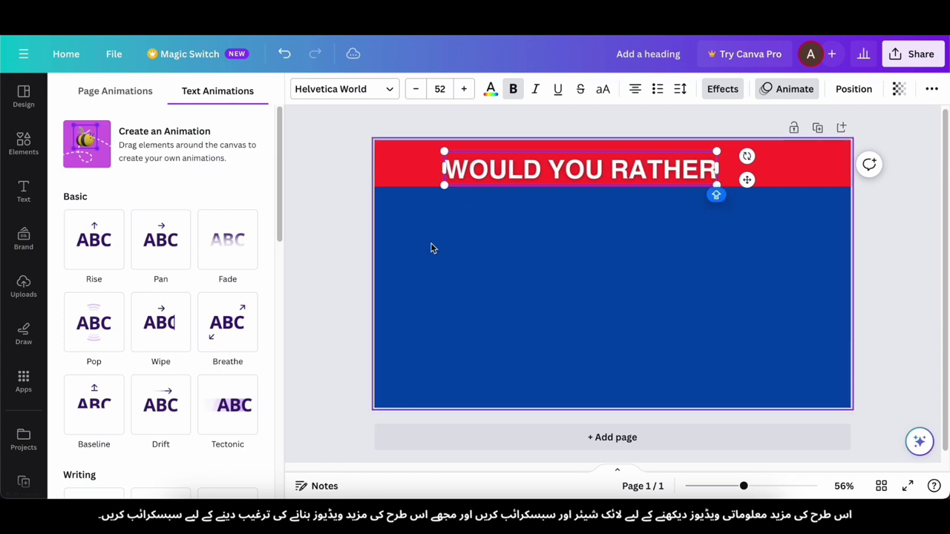
Step: Resize the "WOULD YOU RATHER" heading to fit inside the red banner and centre it there
left_click_drag(687, 185, 823, 194)
left_click_drag(758, 167, 748, 162)
left_click_drag(813, 187, 781, 186)
left_click(730, 245)
left_click(664, 174)
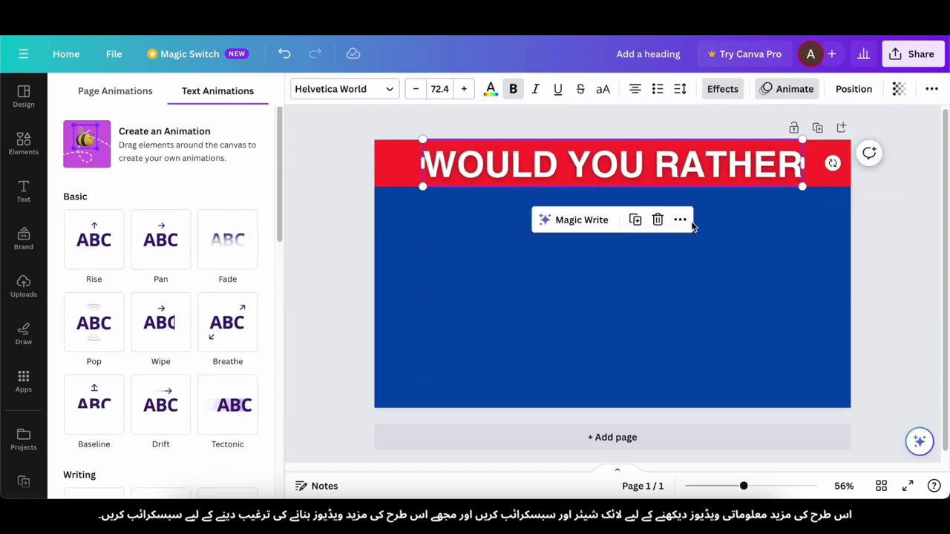
left_click_drag(420, 187, 409, 182)
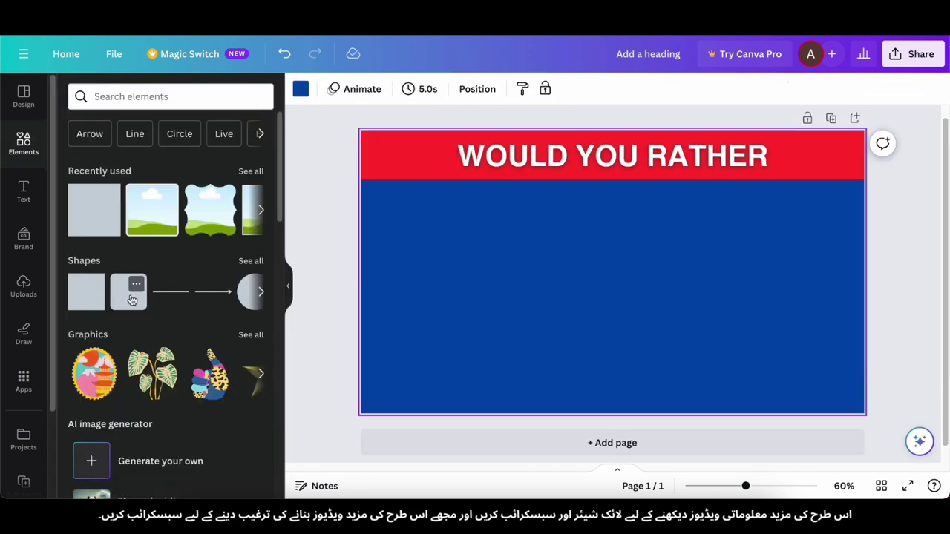
Step: Add a rounded square shape and fill it white
left_click(131, 300)
left_click(366, 89)
left_click(253, 341)
Step: Enlarge the white shape into a card on the page's left half below the banner, and place a matching copy on the right half
left_click_drag(604, 278, 412, 238)
left_click_drag(456, 282, 590, 410)
left_click_drag(549, 361, 543, 357)
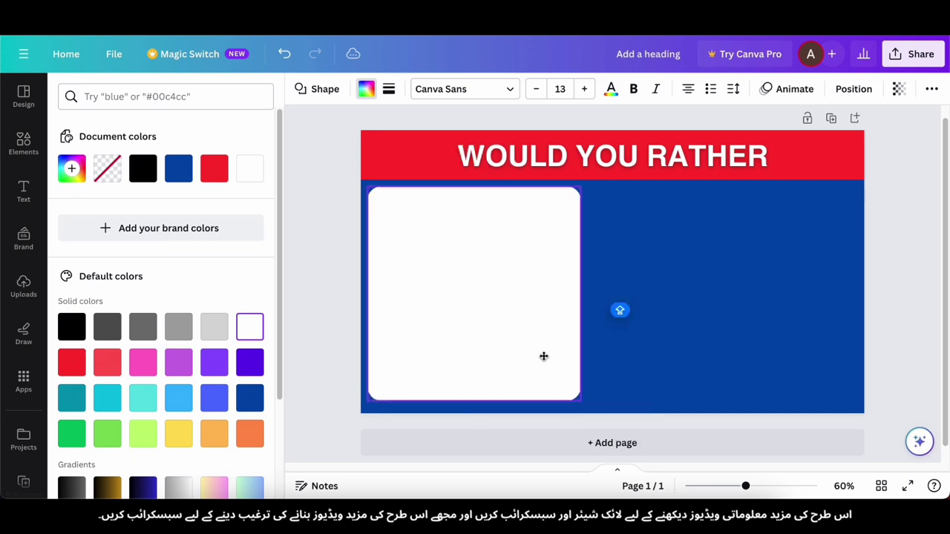
left_click_drag(584, 406, 590, 413)
left_click_drag(491, 344, 750, 338)
left_click(901, 327)
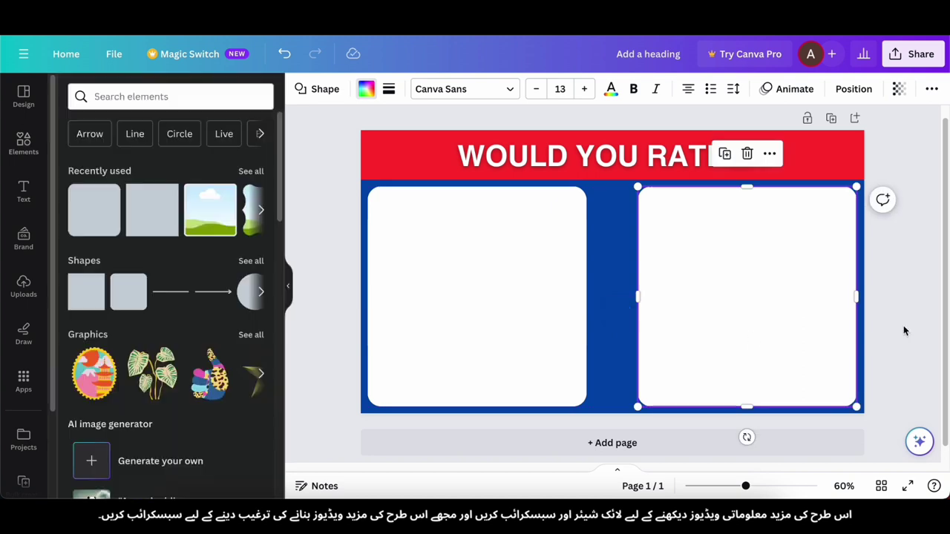
Step: Duplicate the heading, place the copy between the two white cards and change its text to "OR"
left_click(609, 147)
key("super+d")
double_click(634, 281)
left_click_drag(621, 159, 612, 292)
type("OR")
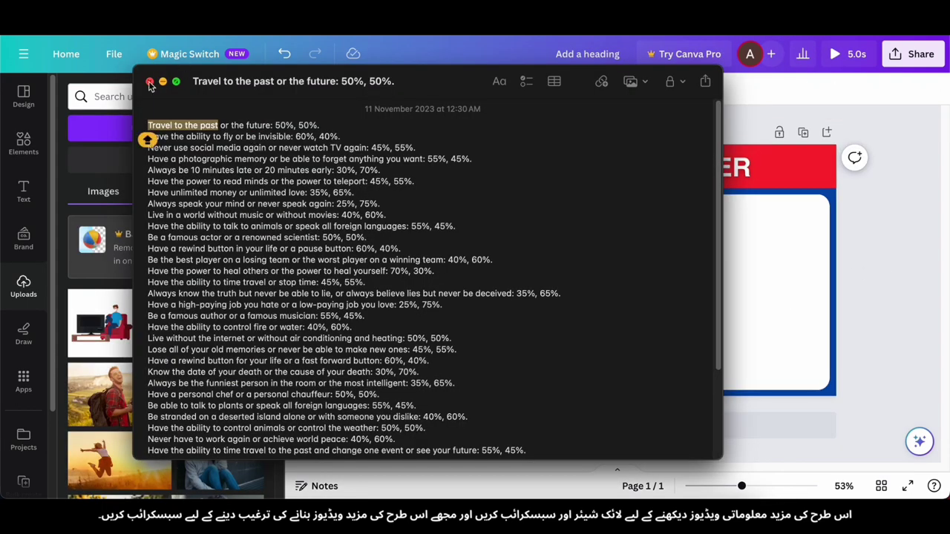
Step: Close the notes window and add a copy of the heading reading "Travel to the Past" at the bottom of the left card
left_click(149, 81)
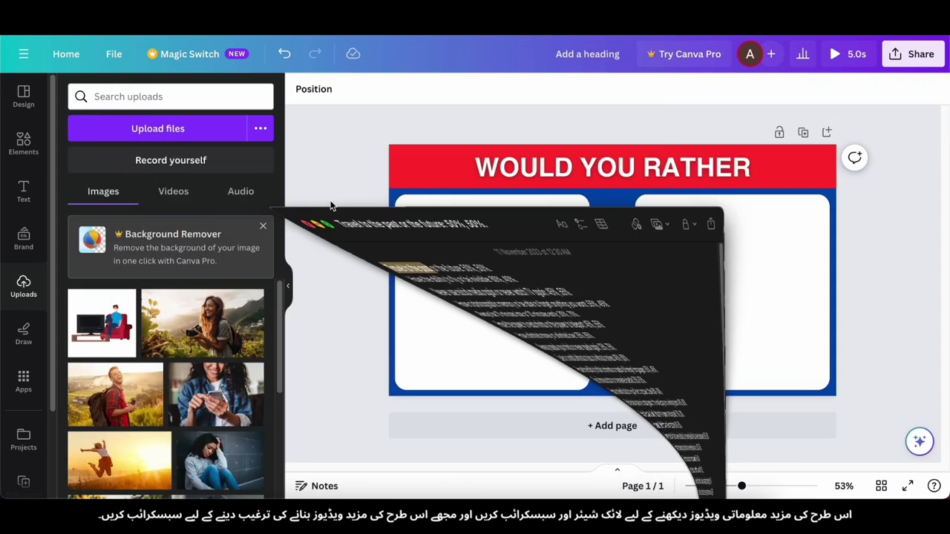
left_click(603, 179)
key("super+d")
left_click_drag(573, 177, 488, 367)
double_click(488, 368)
type("Travel to the past")
key("BackSpace")
left_click_drag(551, 375, 540, 376)
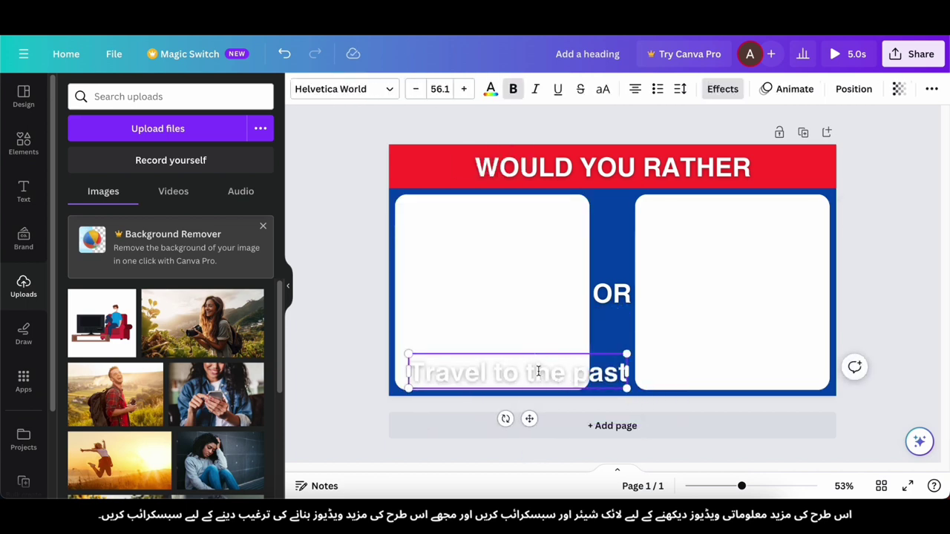
left_click(467, 361)
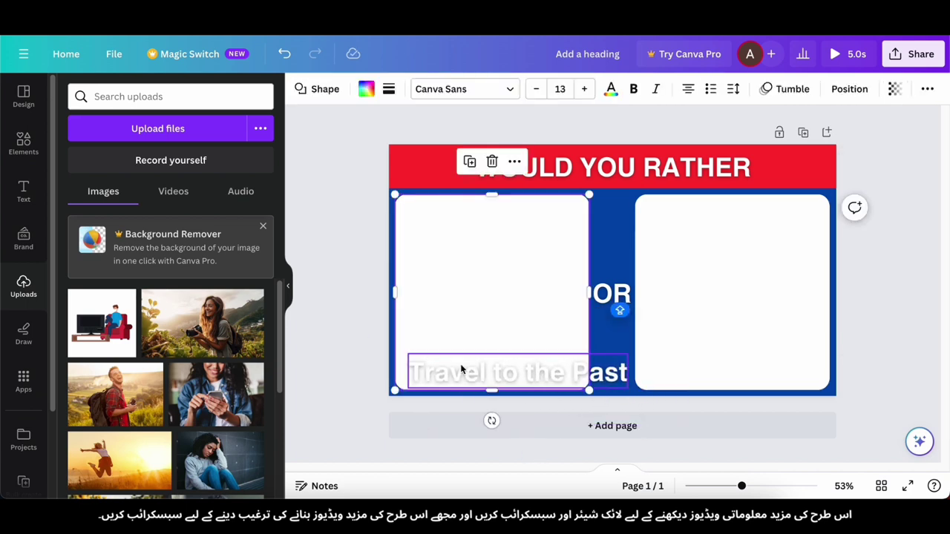
Step: Colour the "Travel to the Past" caption black and shrink it to fit within the left card
left_click(475, 371)
left_click(490, 89)
left_click(71, 326)
left_click_drag(477, 373, 457, 368)
left_click_drag(608, 350, 572, 366)
left_click_drag(414, 369, 426, 370)
Step: Remove the Lift effect from the "Travel to the Past" caption
left_click(722, 88)
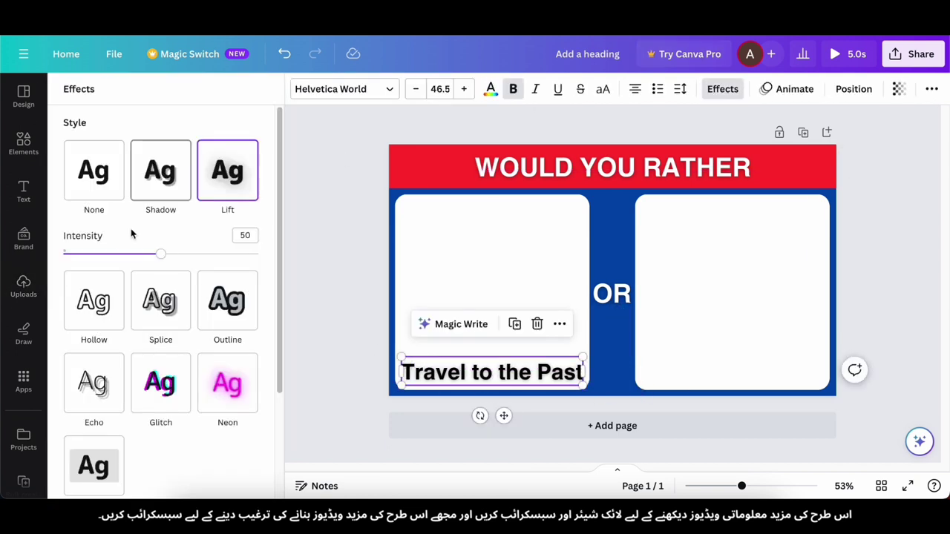
left_click(348, 336)
Step: Copy the "Travel to the Past" caption to the bottom of the right card and change its text to "Travel to the Future"
left_click(560, 362)
left_click_drag(561, 362, 795, 369)
double_click(794, 368)
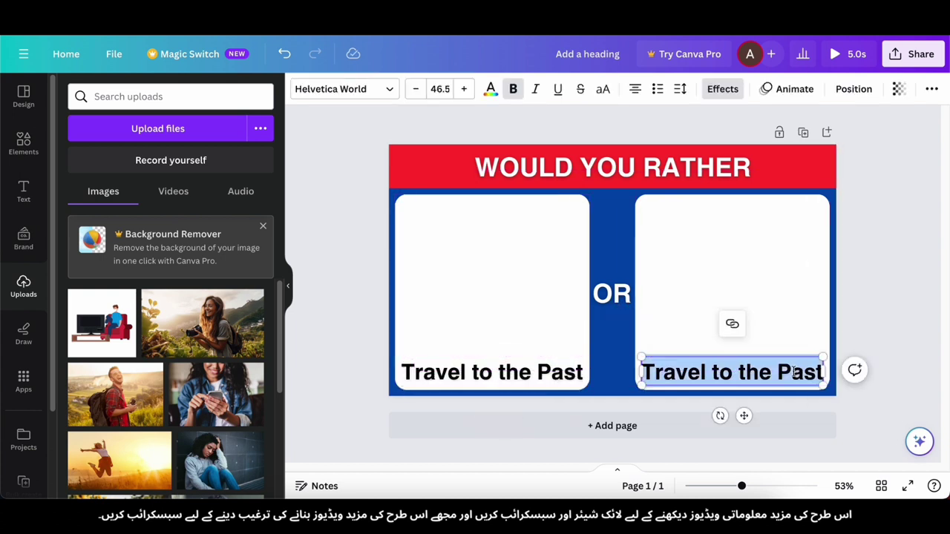
type("FU")
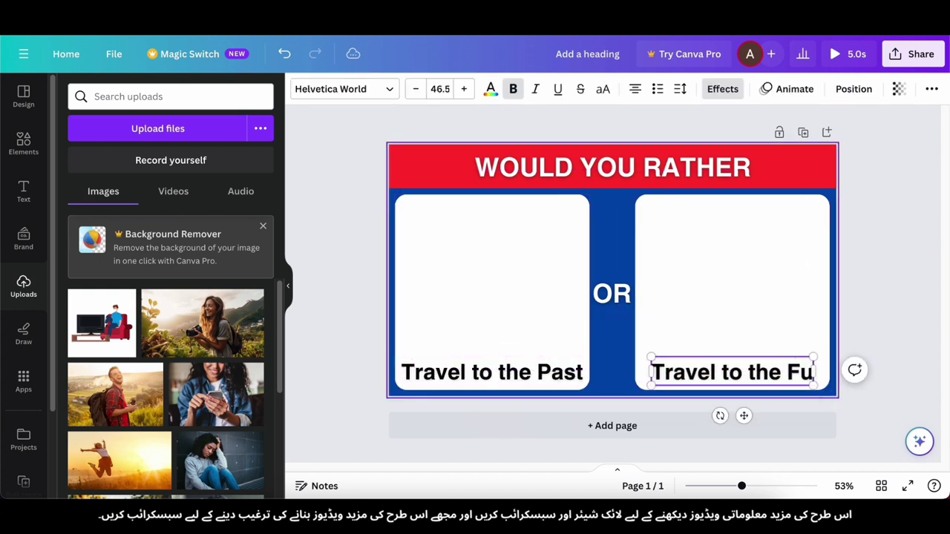
Step: Shrink both captions to fit inside their white cards and centre "Travel to the Future" in line with the other caption
left_click_drag(631, 354, 642, 358)
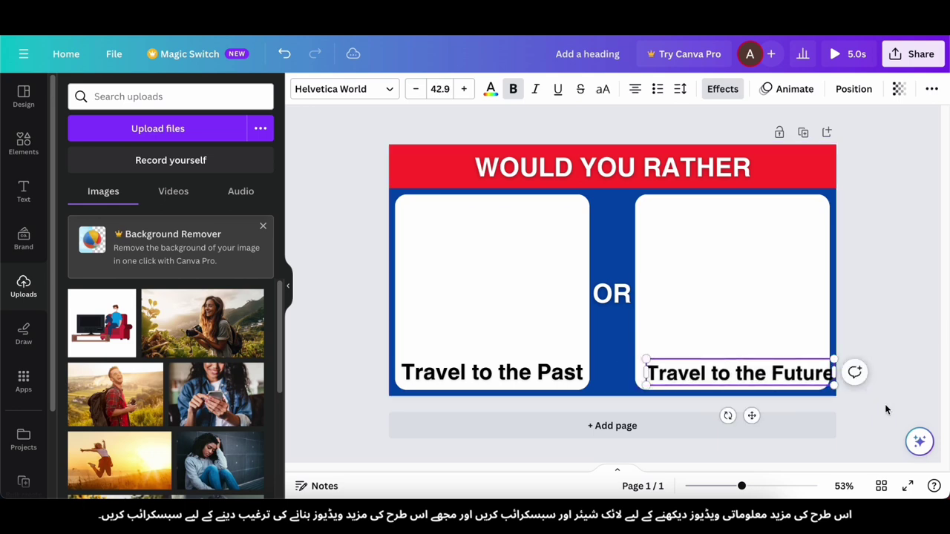
left_click_drag(773, 371, 770, 371)
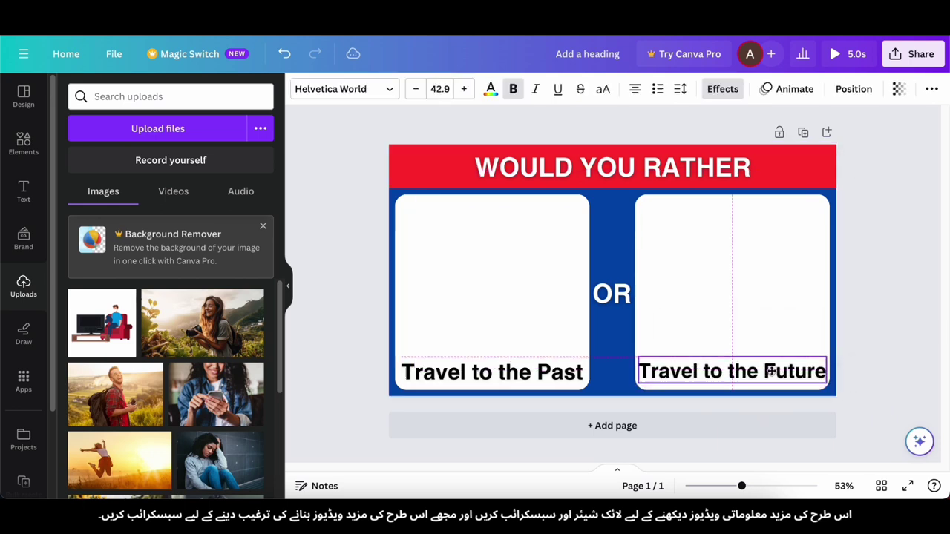
left_click(857, 336)
left_click(575, 368)
left_click_drag(584, 356, 563, 368)
left_click(613, 341)
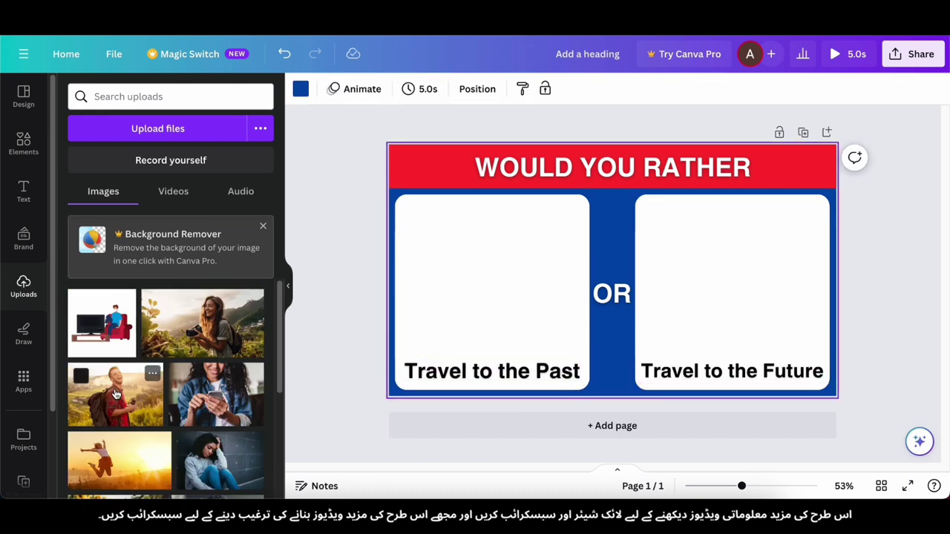
Step: Add the uploaded photo of the laughing man with a backpack, flip it horizontally and place it on the left card
left_click(115, 395)
left_click(452, 282)
left_click(564, 267)
left_click(363, 89)
left_click(411, 123)
left_click_drag(658, 242, 523, 233)
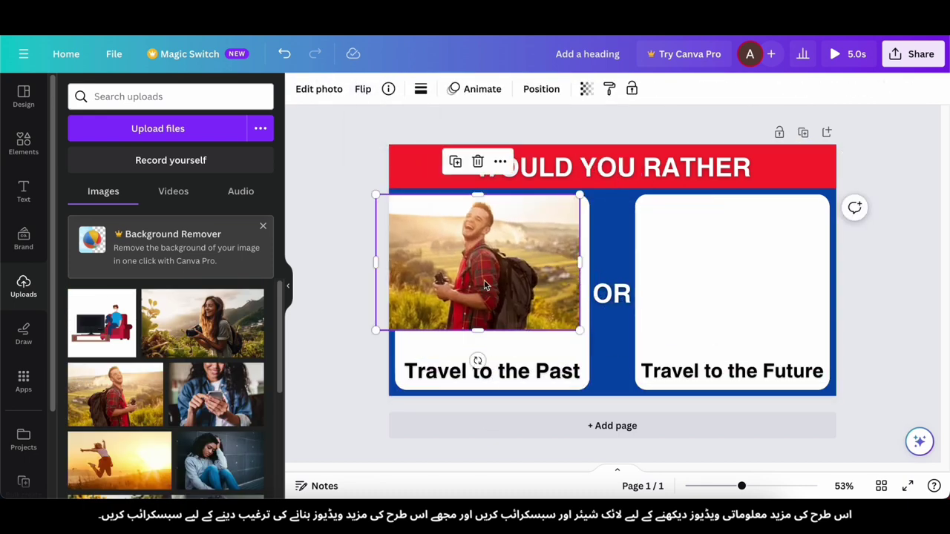
left_click_drag(507, 299, 495, 282)
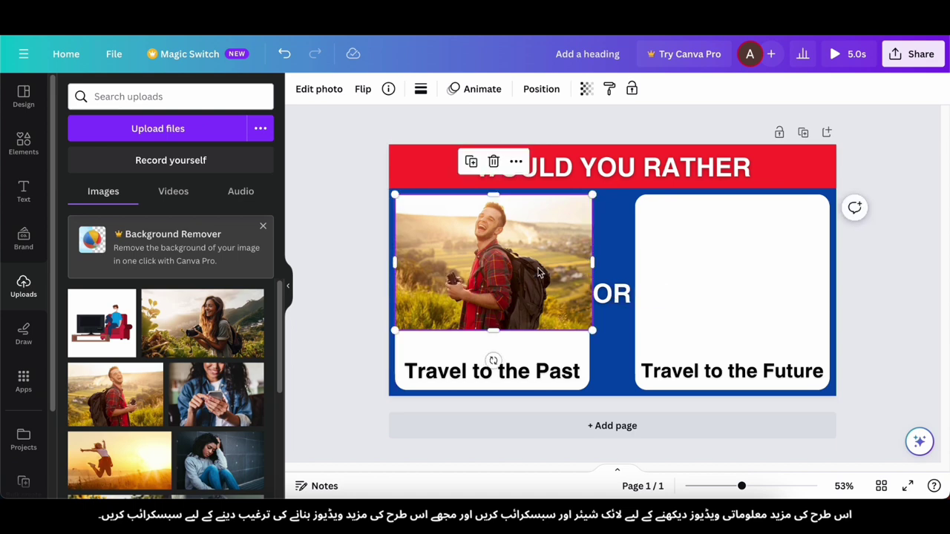
Step: Resize the laughing man's photo to span the left card's width and reach down to the caption
left_click_drag(493, 330, 493, 356)
left_click(382, 322)
left_click(545, 285)
left_click_drag(593, 275, 589, 276)
left_click(373, 293)
Step: Round the corners of the left photo to match the white card behind it
left_click(493, 289)
left_click(420, 89)
left_click_drag(422, 211, 534, 216)
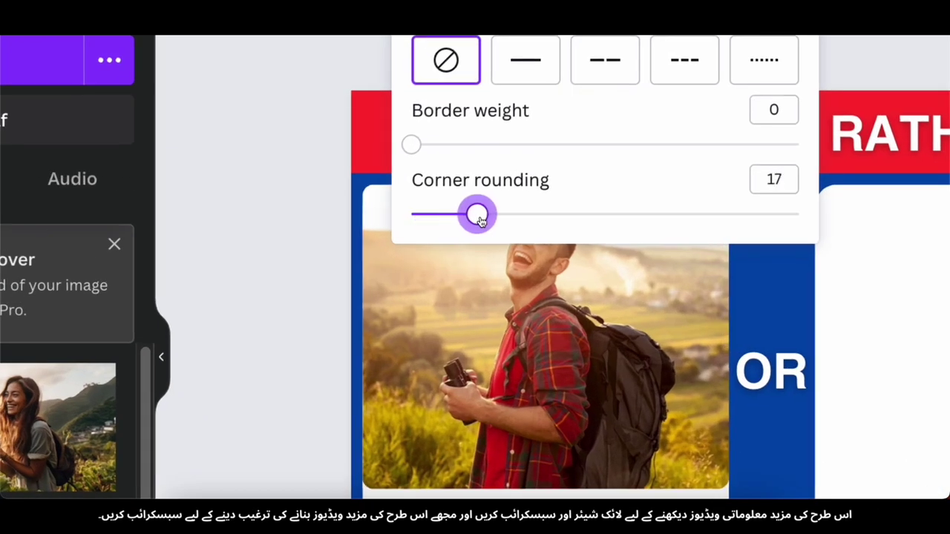
left_click(282, 253)
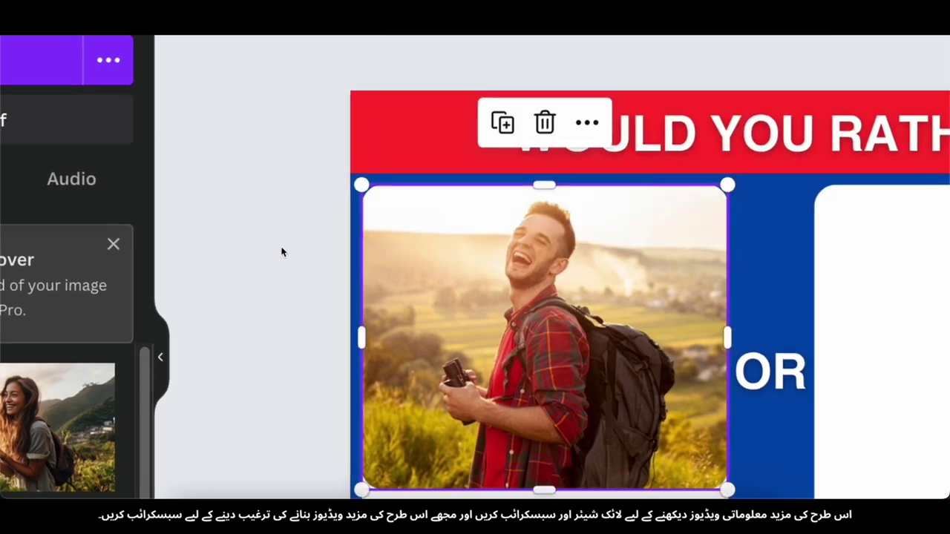
left_click(271, 350)
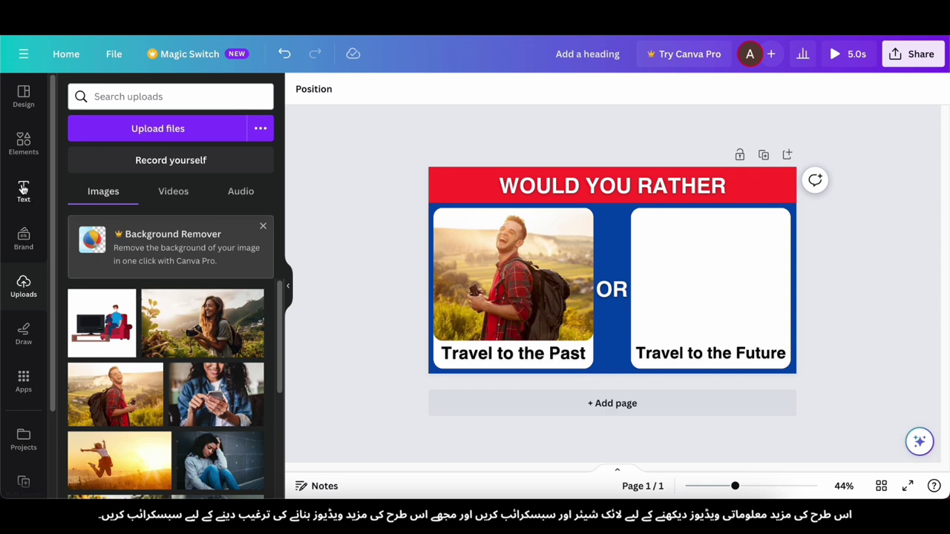
Step: Cover the left photo's bottom edge with a white rectangle placed around the "Travel to the Past" caption
left_click(23, 143)
left_click_drag(610, 265, 466, 334)
left_click(366, 89)
left_click(248, 405)
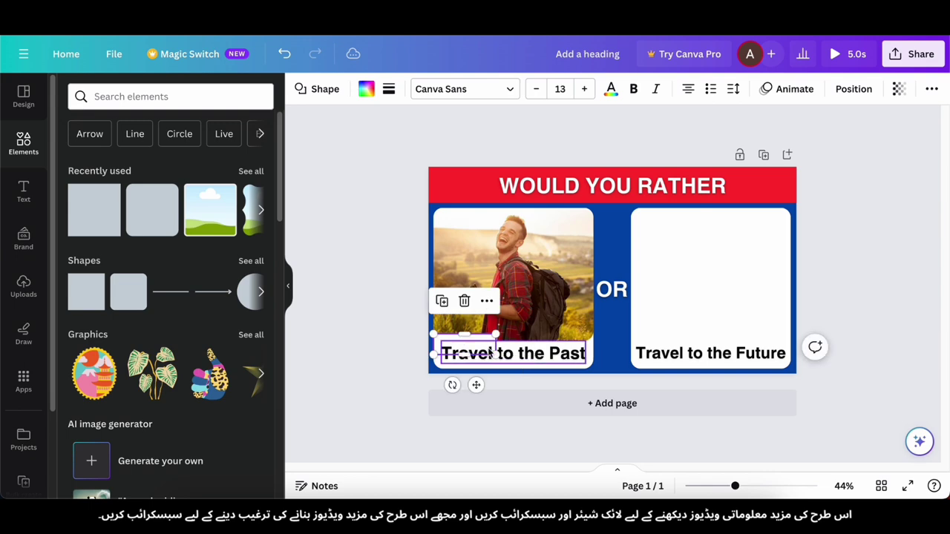
left_click(405, 349)
scroll(597, 381, "up", 3)
scroll(564, 376, "down", 2)
Step: Place the uploaded photo of the jumping woman on the right card above the "Travel to the Future" caption
left_click(713, 298)
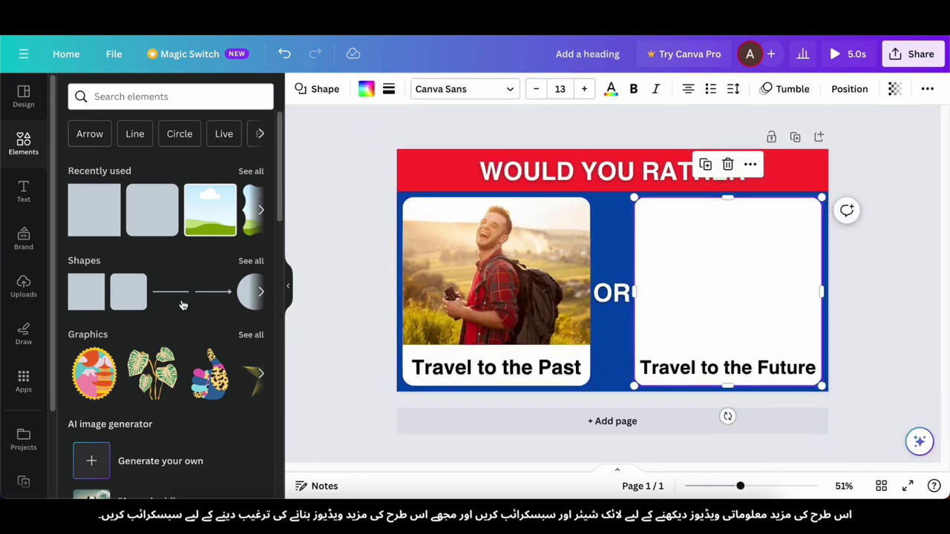
left_click(23, 286)
left_click_drag(103, 452, 847, 302)
left_click(363, 88)
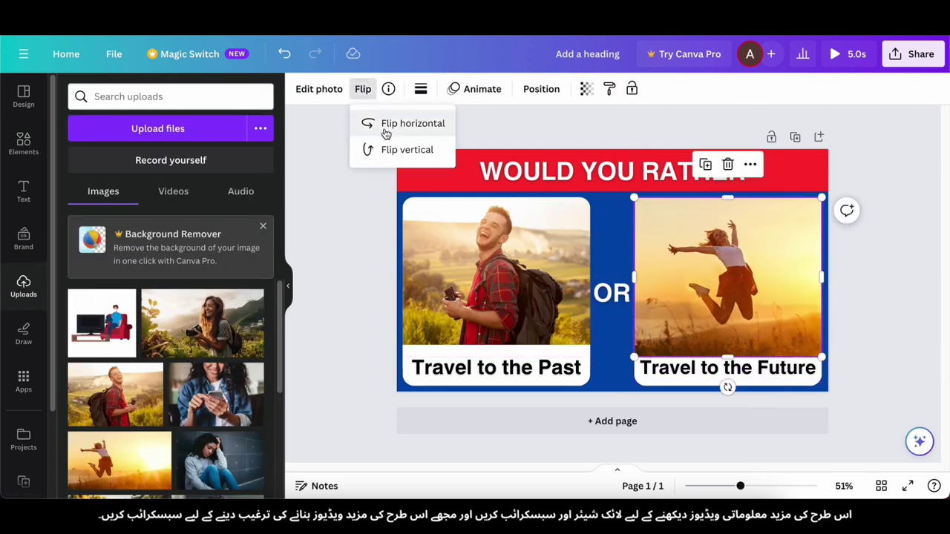
Step: Set the right photo's corner rounding to 32
left_click(420, 88)
left_click_drag(414, 239, 529, 238)
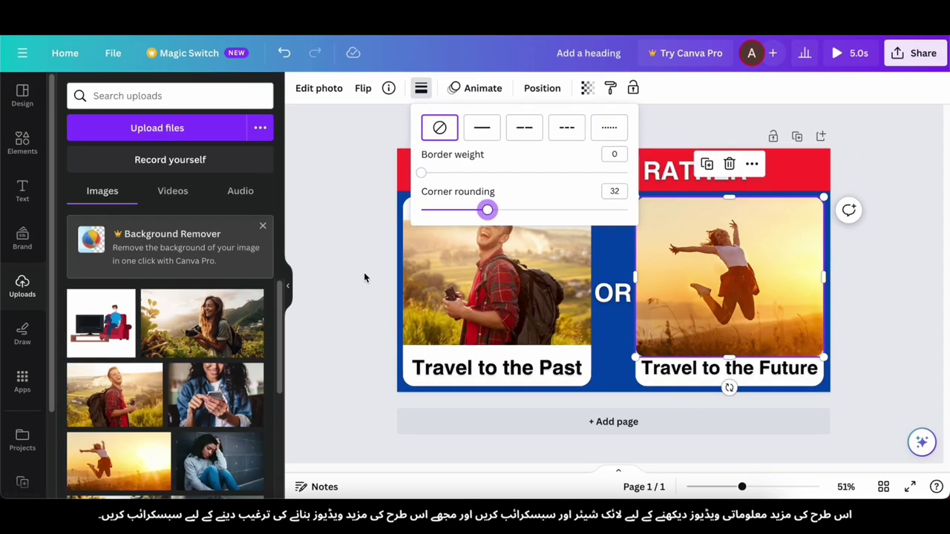
left_click(364, 275)
left_click(865, 327)
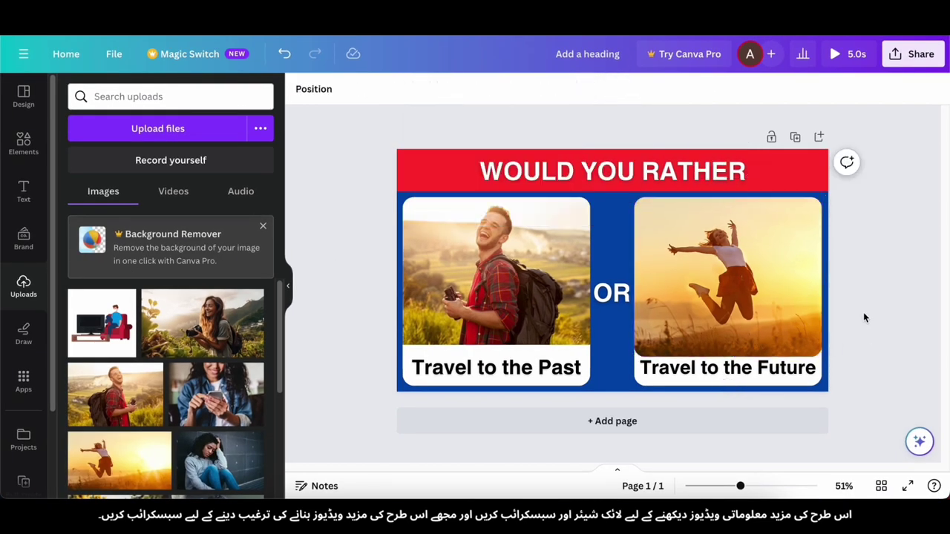
Step: Fine-tune the side edges of the jumping woman's photo to line up with the right card
left_click(766, 310)
left_click_drag(822, 278, 824, 278)
left_click_drag(634, 278, 634, 279)
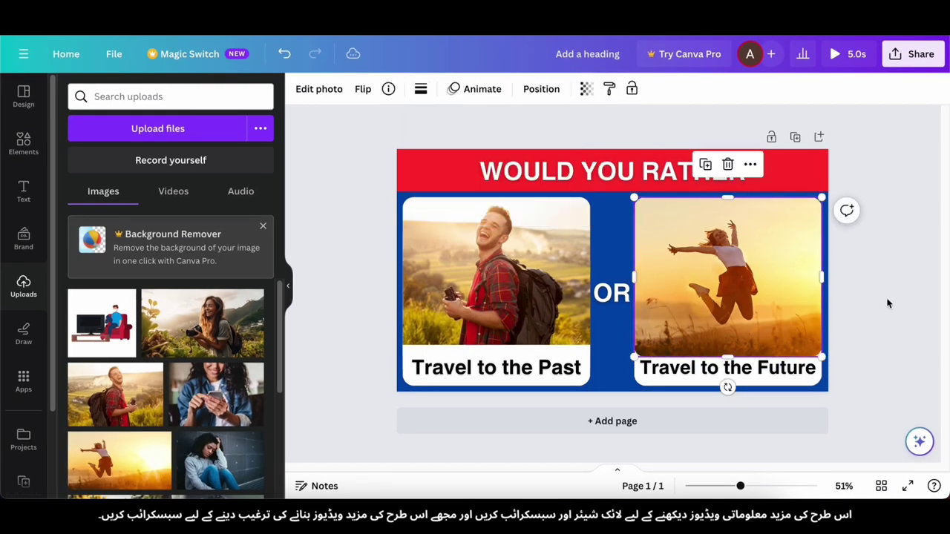
left_click(853, 319)
scroll(777, 305, "up", 4)
scroll(756, 293, "down", 4)
Step: Copy the white rectangle from the left photo's bottom edge over to the right card
left_click(519, 350)
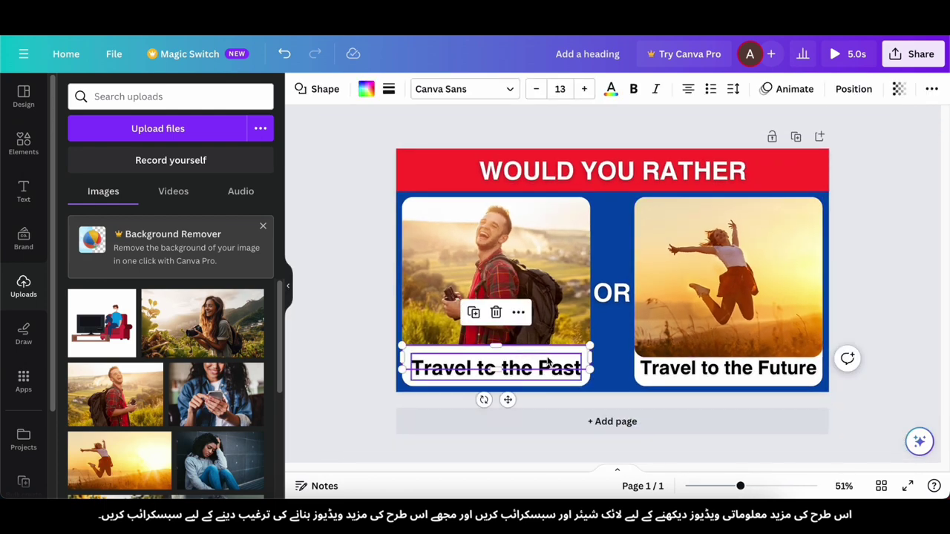
scroll(534, 356, "up", 3)
left_click_drag(546, 359, 845, 370)
scroll(846, 371, "down", 4)
left_click(849, 374)
Step: Align the copied white rectangle over the right photo's bottom edge, around the "Travel to the Future" caption
left_click(782, 355)
left_click(754, 318)
mouse_move(811, 282)
left_click(734, 329)
left_click(916, 324)
left_click(768, 360)
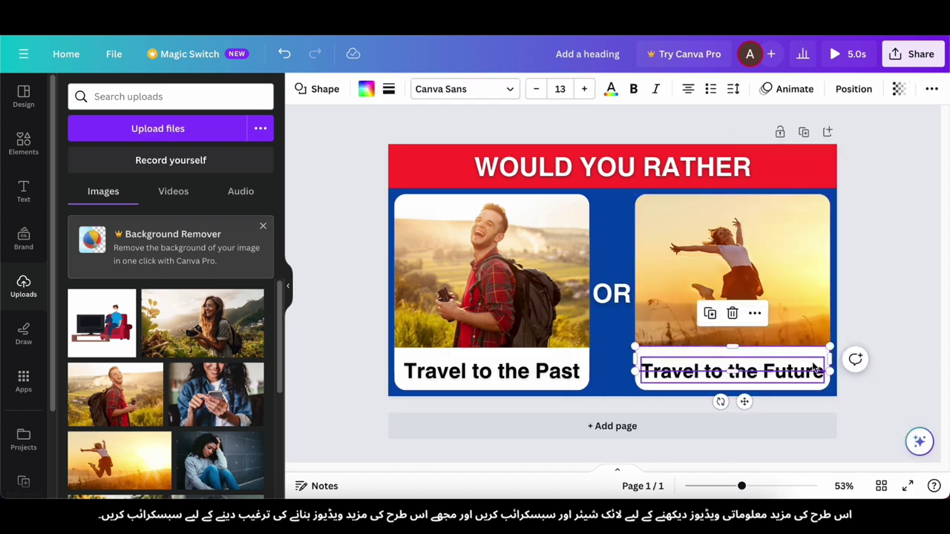
left_click_drag(744, 349, 754, 352)
left_click(878, 363)
scroll(878, 362, "up", 4)
scroll(922, 401, "down", 4)
Step: Apply the Tumble animation to both photos on page 1 and preview the design
scroll(924, 363, "down", 3)
scroll(393, 218, "up", 1)
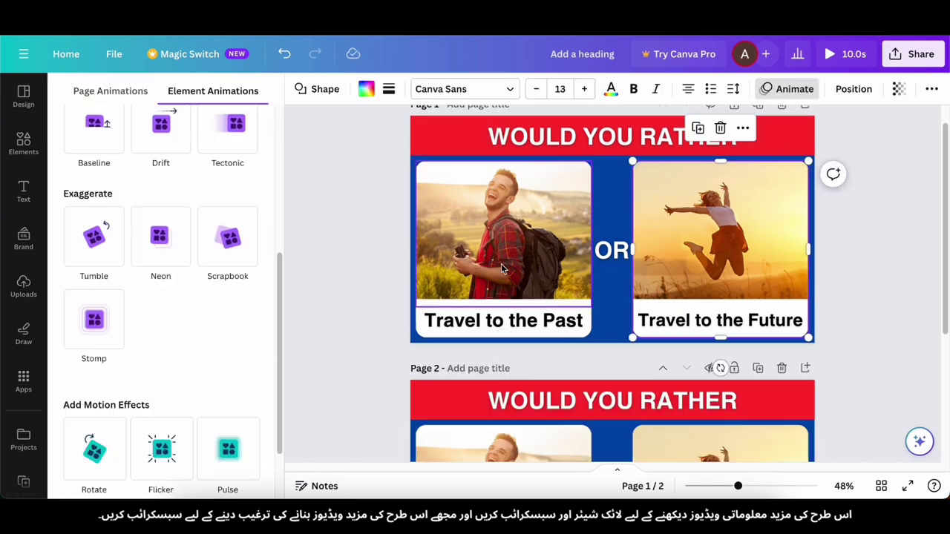
left_click(518, 193)
scroll(519, 189, "up", 5)
scroll(160, 311, "down", 3)
left_click(93, 322)
left_click(778, 310)
left_click(89, 256)
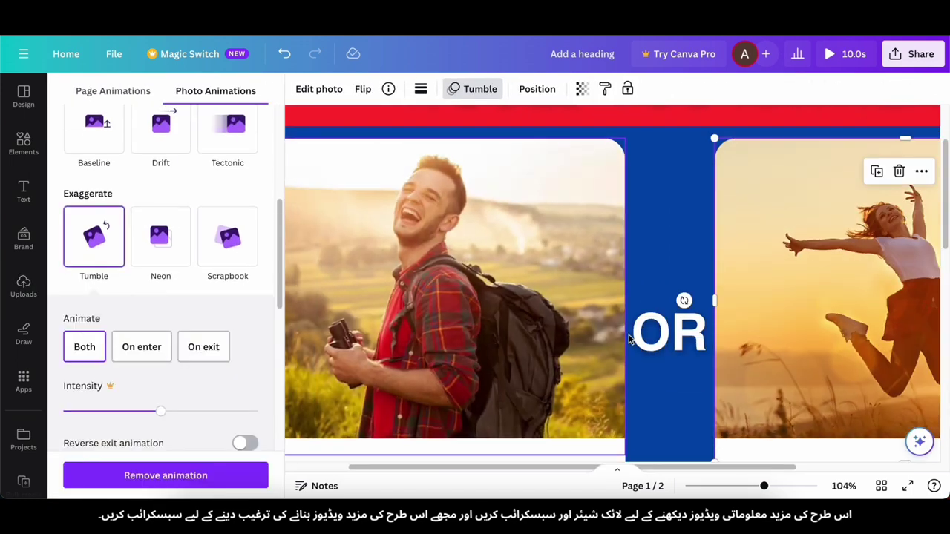
left_click(653, 332)
scroll(674, 364, "down", 5)
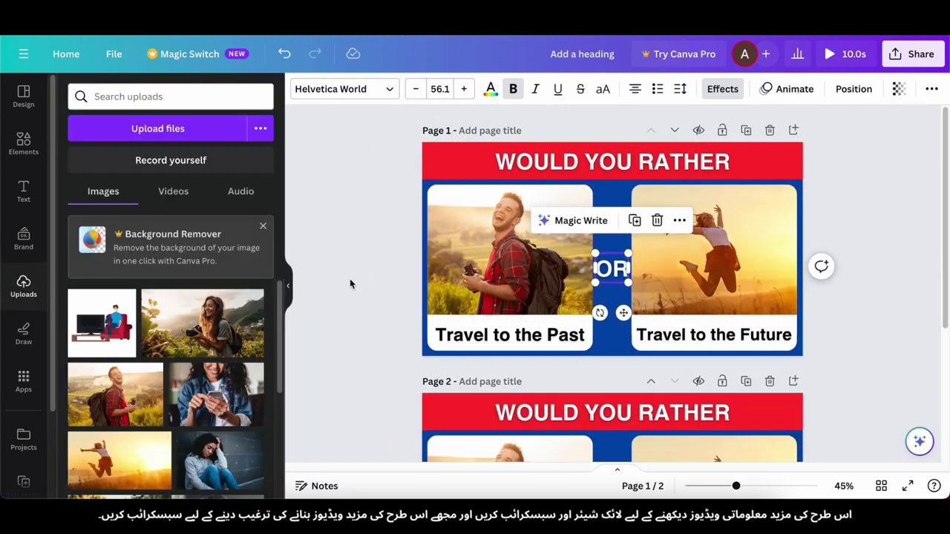
left_click(832, 54)
key("Escape")
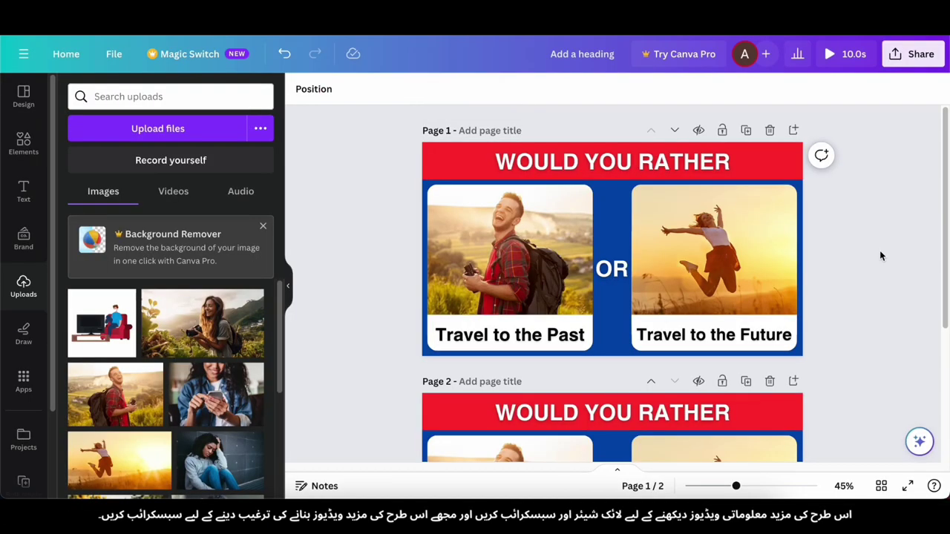
Step: Check the Tumble animation options of the left photo on page 2
scroll(701, 252, "down", 3)
left_click(497, 271)
left_click(474, 88)
scroll(163, 312, "down", 3)
scroll(164, 312, "up", 3)
left_click(85, 190)
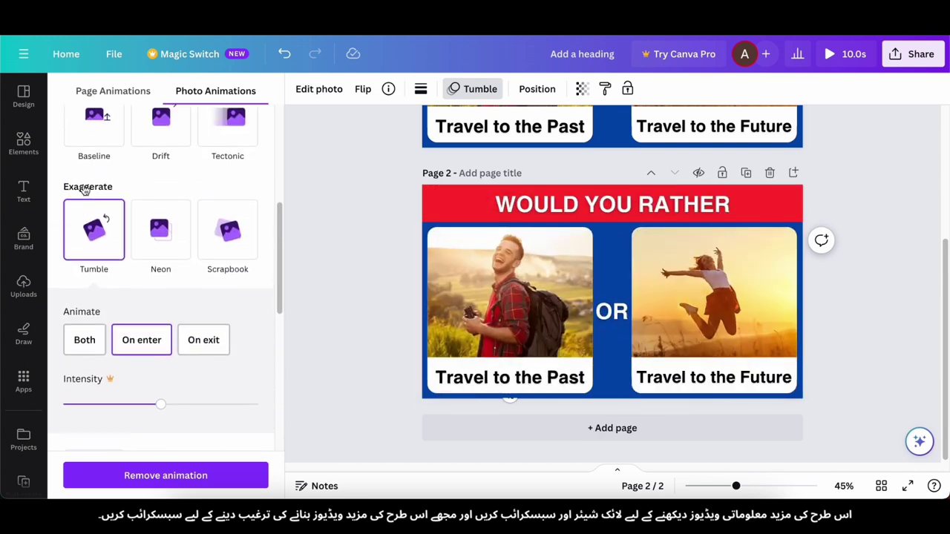
Step: Clear all elements from page 2 and delete the page
left_click_drag(386, 185, 871, 394)
key("Delete")
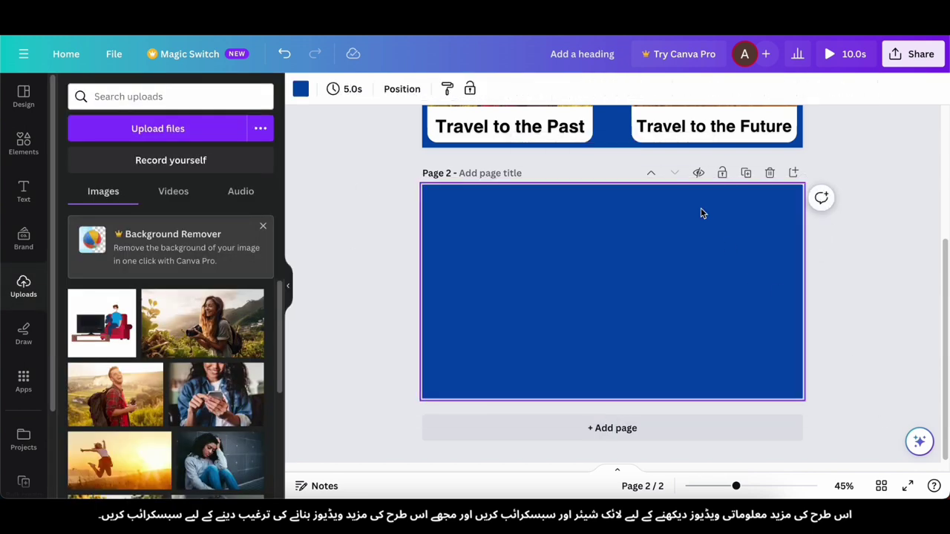
scroll(664, 244, "up", 3)
left_click(769, 377)
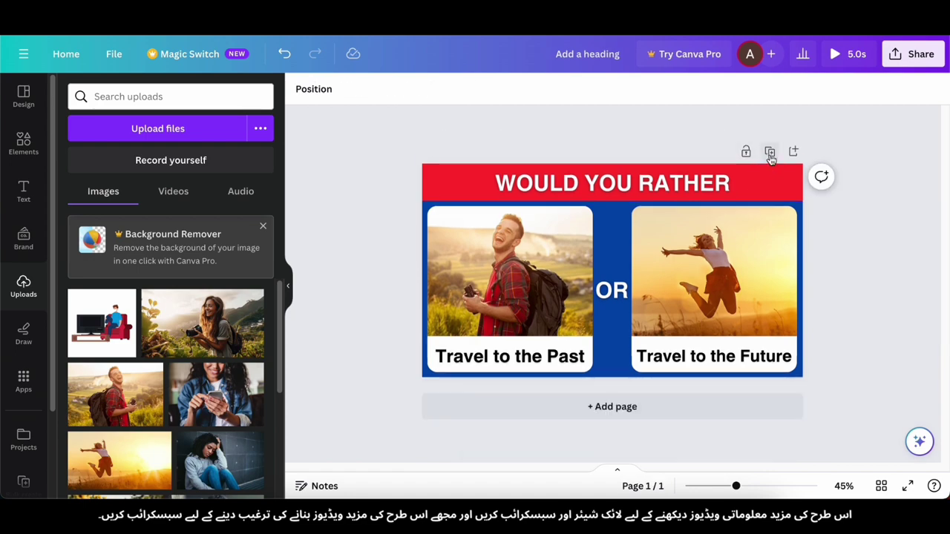
Step: Duplicate page 1 and delete both photos from the copy
left_click(769, 151)
left_click(510, 282)
key("Delete")
left_click(727, 311)
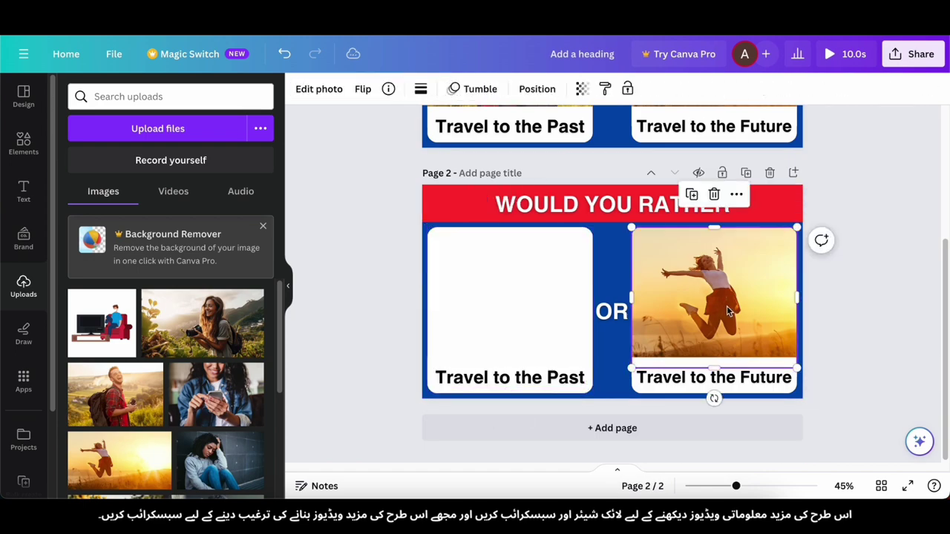
key("Delete")
Step: Look up the first question's percentages in the notes, duplicate page 2's "Travel to the Past" caption and change the copy's text to "50%"
left_click(24, 160)
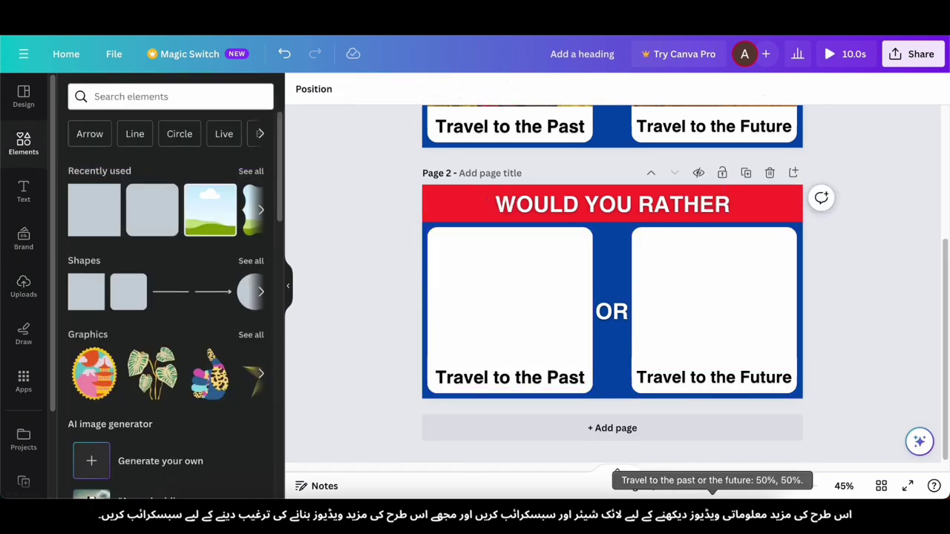
left_click(732, 510)
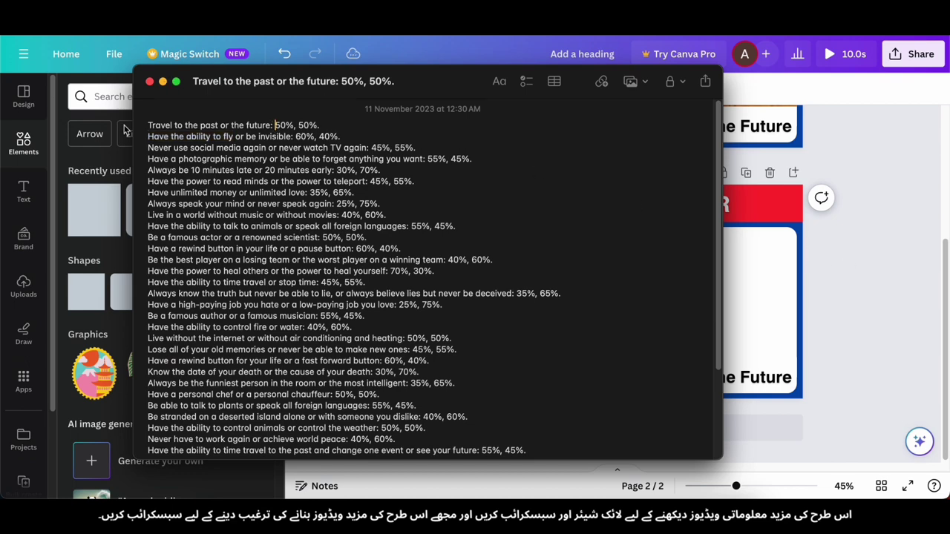
key("super+Tab")
left_click(537, 378)
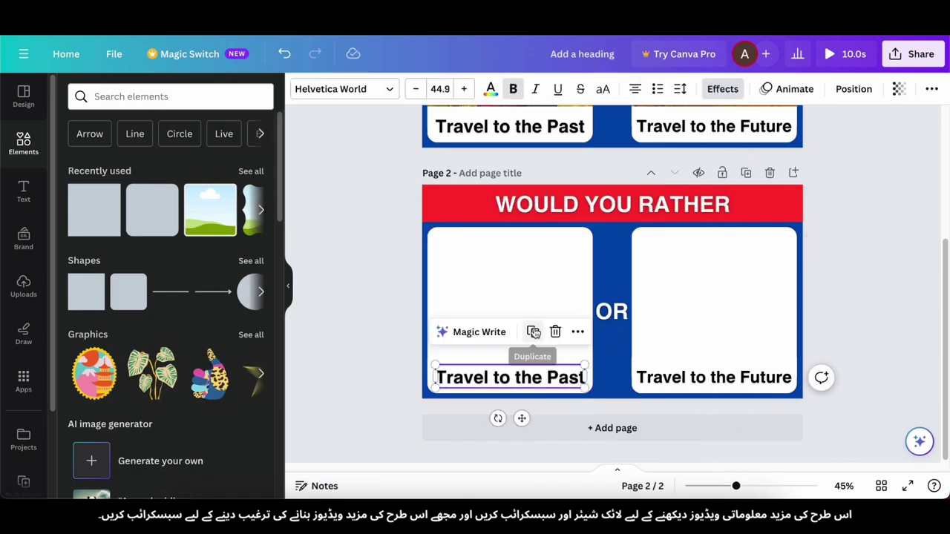
left_click(534, 334)
double_click(503, 303)
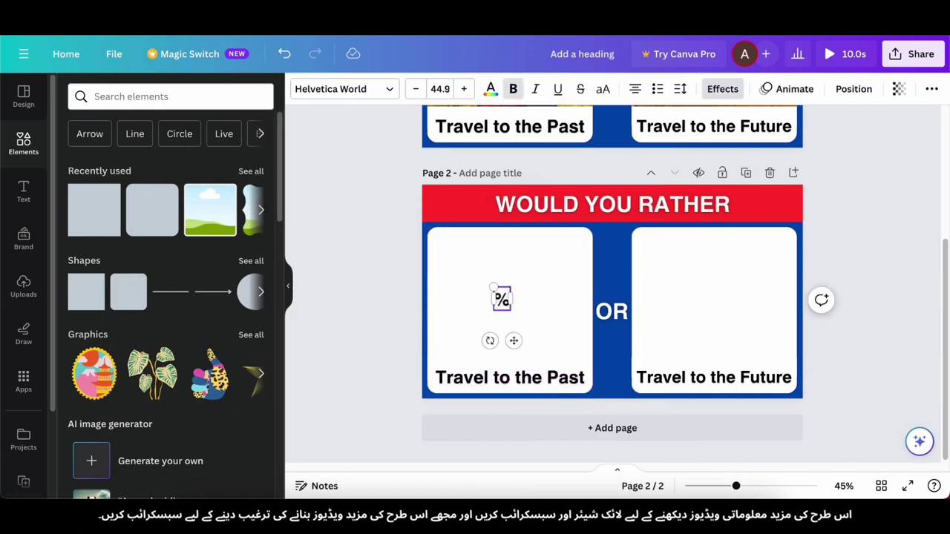
left_click(501, 285)
Step: Enlarge the "50%" text to size 173, centre it on the left card and place a copy on the right card
left_click_drag(503, 296, 567, 339)
mouse_move(536, 326)
left_mouse_down()
mouse_move(546, 322)
mouse_move(547, 332)
left_mouse_up()
key("super+x")
key("super+v")
key("super+v")
left_click_drag(509, 296, 714, 295)
Step: Colour the left "50%" green and the right "50%" red
left_click(509, 304)
scroll(184, 310, "down", 1)
left_click(490, 88)
scroll(163, 297, "down", 3)
left_click(72, 428)
left_click(713, 304)
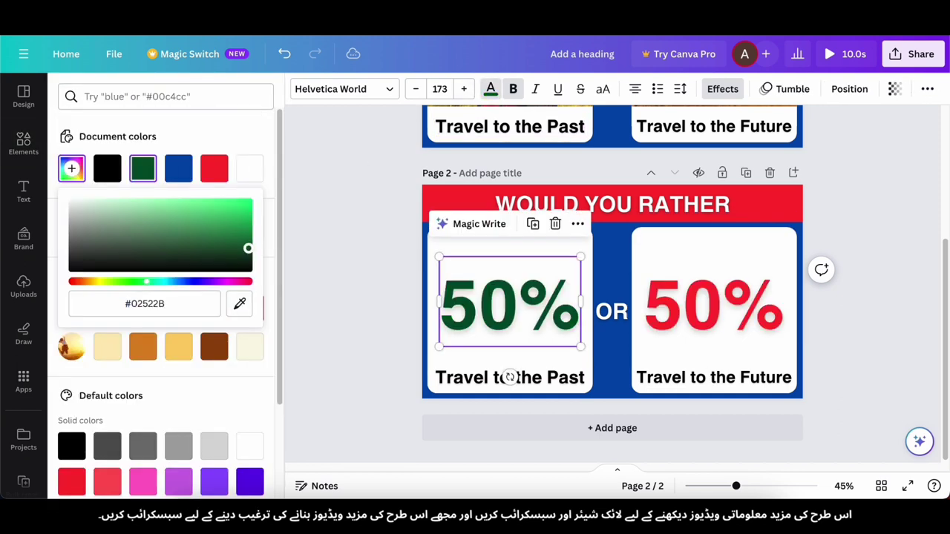
left_click(383, 305)
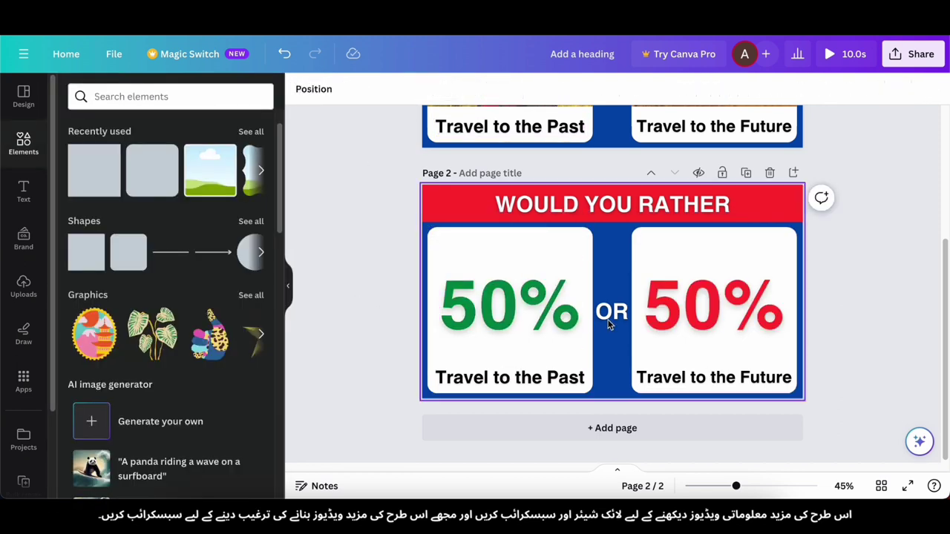
left_click(723, 314)
left_click(846, 339)
scroll(937, 337, "up", 1)
scroll(938, 338, "down", 1)
Step: Duplicate page 1 and move the copy below the percentage page as page 3
scroll(822, 173, "up", 5)
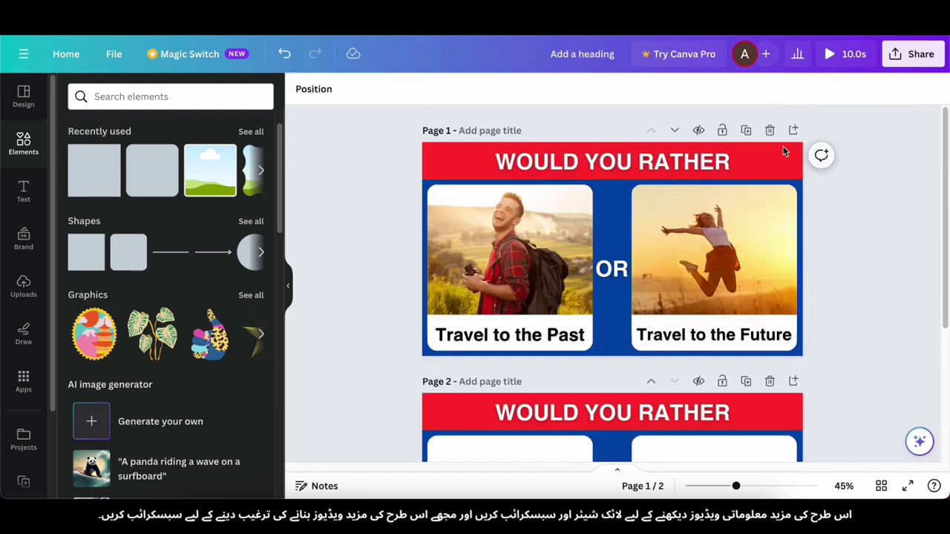
left_click(746, 131)
left_click(674, 131)
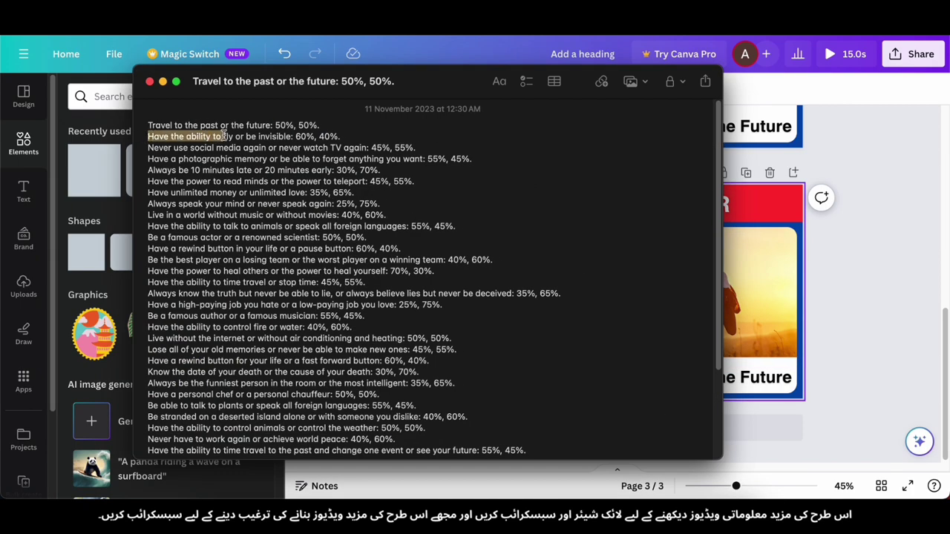
Step: Replace page 3's left caption with "Have the ability to fly" and shrink it to fit the card
left_click(149, 81)
triple_click(509, 377)
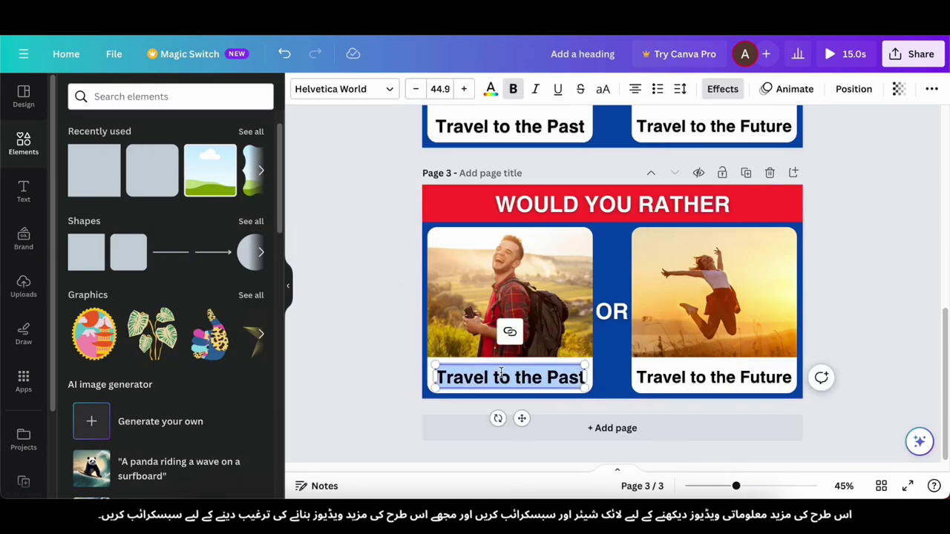
key("super+v")
left_click_drag(603, 399, 584, 386)
left_click(339, 363)
left_click_drag(471, 373, 433, 366)
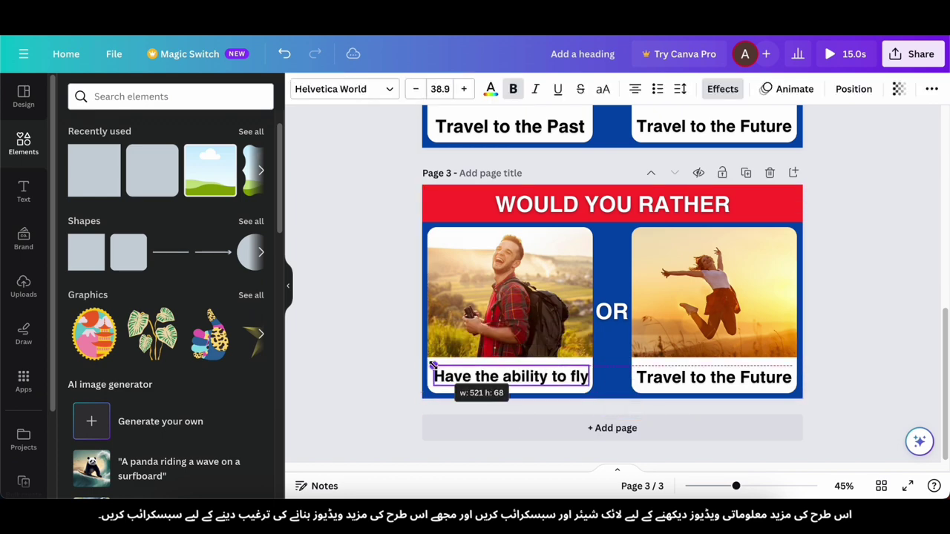
Step: Fine-tune the size and position of the "Have the ability to fly" caption so it sits centred on its card
left_click(359, 365)
left_click(438, 380)
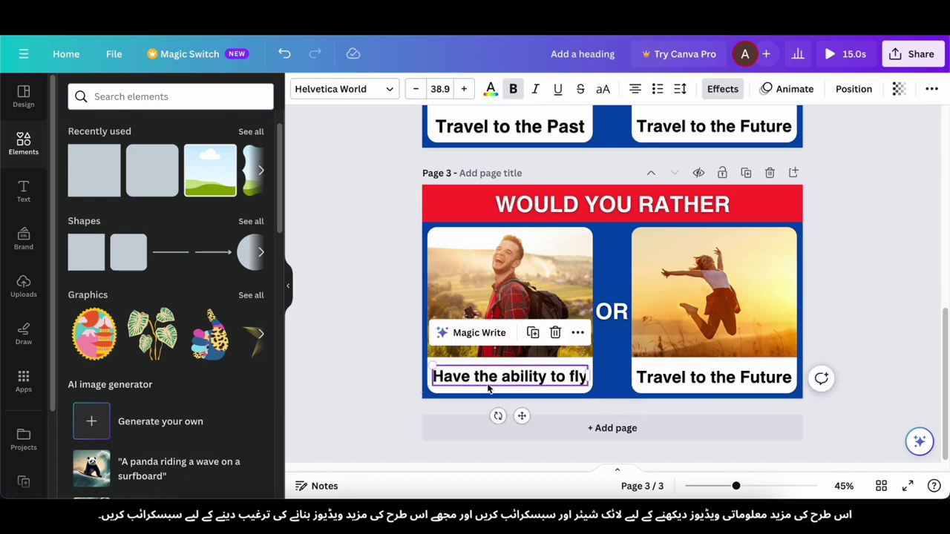
type("A")
left_click(356, 377)
left_click(569, 379)
left_click_drag(587, 377, 587, 379)
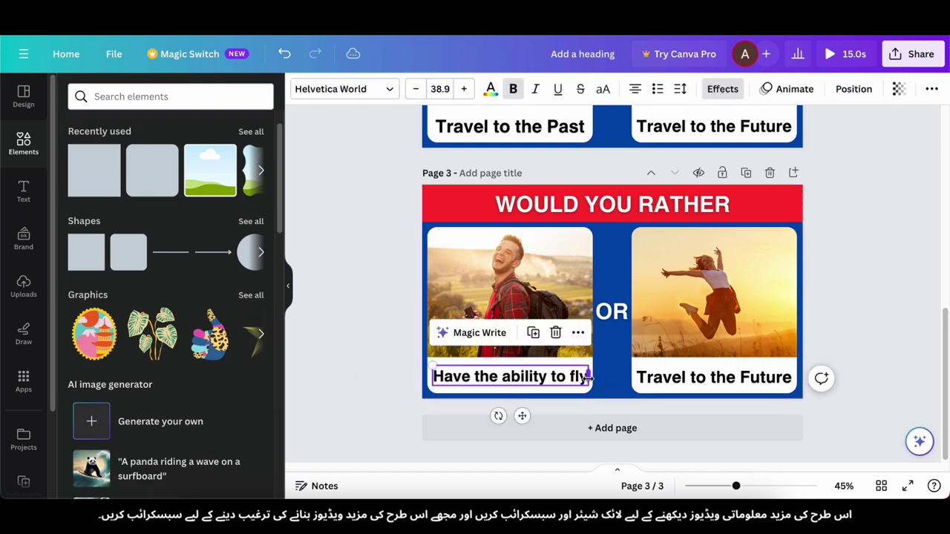
left_click(386, 378)
left_click_drag(436, 367, 481, 377)
left_click(386, 382)
Step: Change page 3's right caption to "Be Invisible" and check the question's wording in the notes
left_click(712, 384)
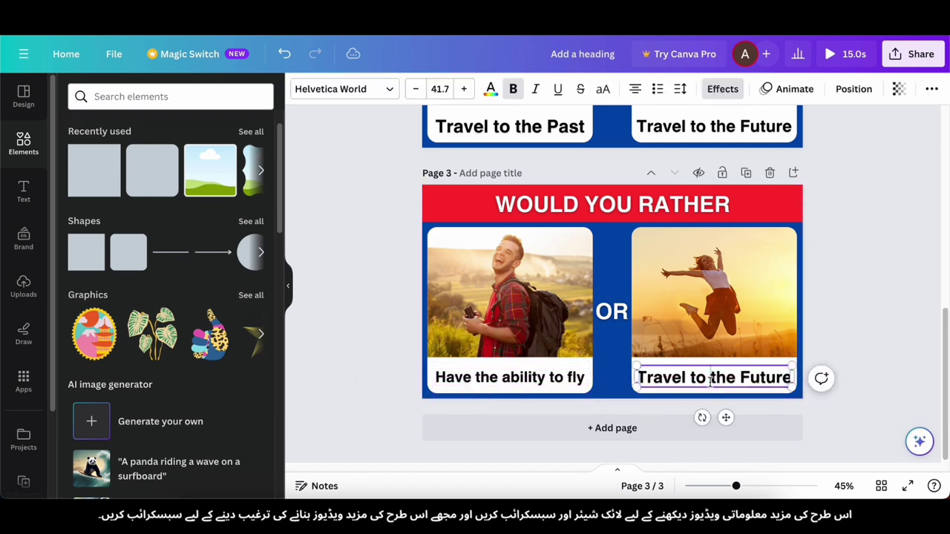
double_click(712, 385)
type("Ne")
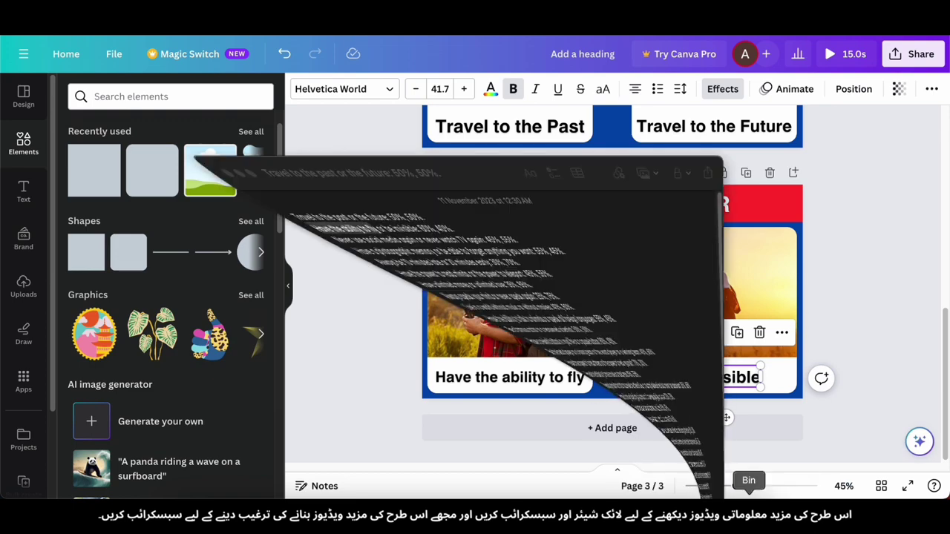
left_click_drag(148, 137, 233, 138)
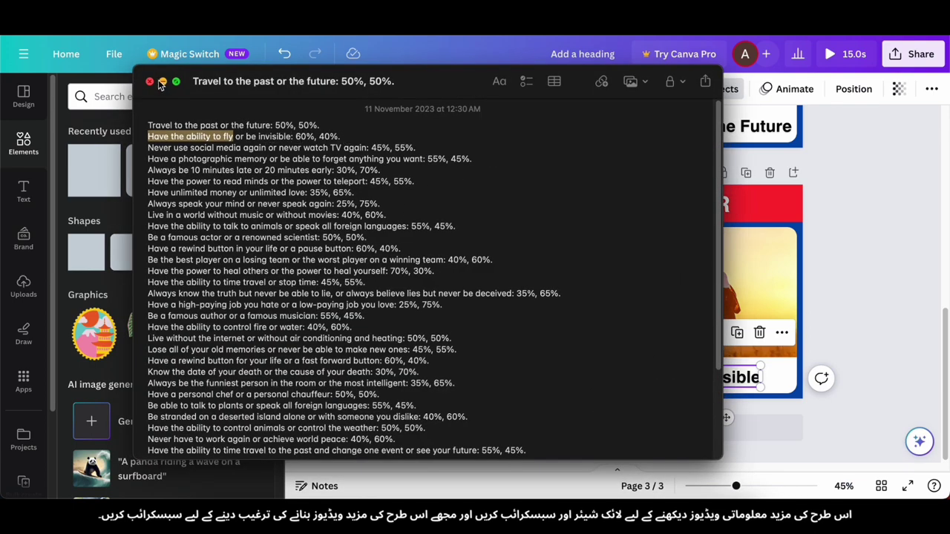
left_click(162, 80)
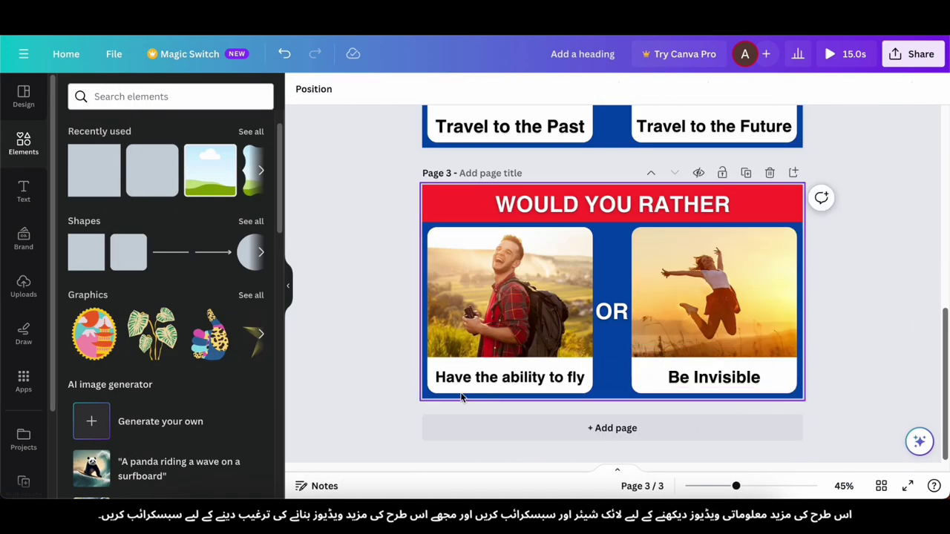
Step: Enlarge the "Be Invisible" caption to size 51.2 and centre it on the right card
left_click(758, 380)
left_click_drag(760, 386, 782, 393)
left_click(785, 405)
left_click_drag(714, 375, 708, 371)
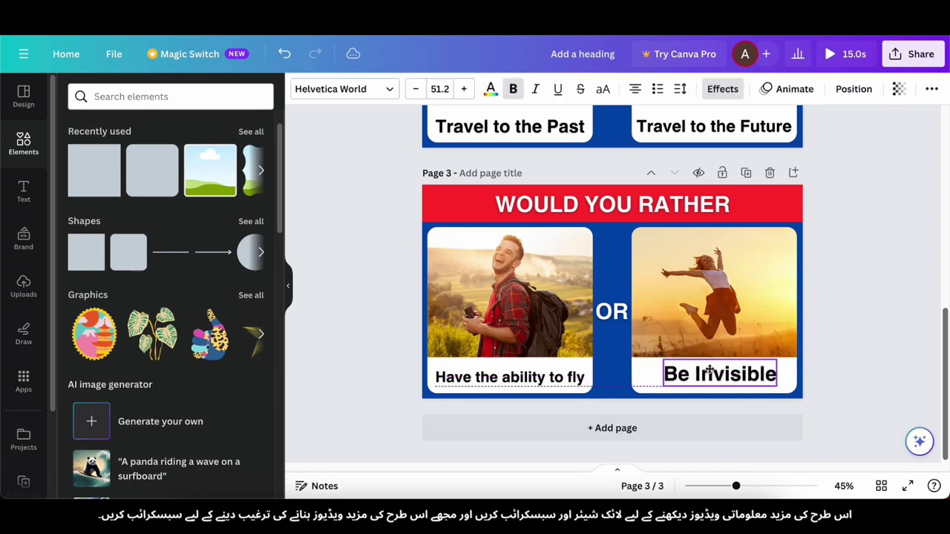
left_click(733, 345)
Step: Replace page 3's left photo with the uploaded picture of the long-haired woman holding a camera and flip it horizontally
left_click(23, 286)
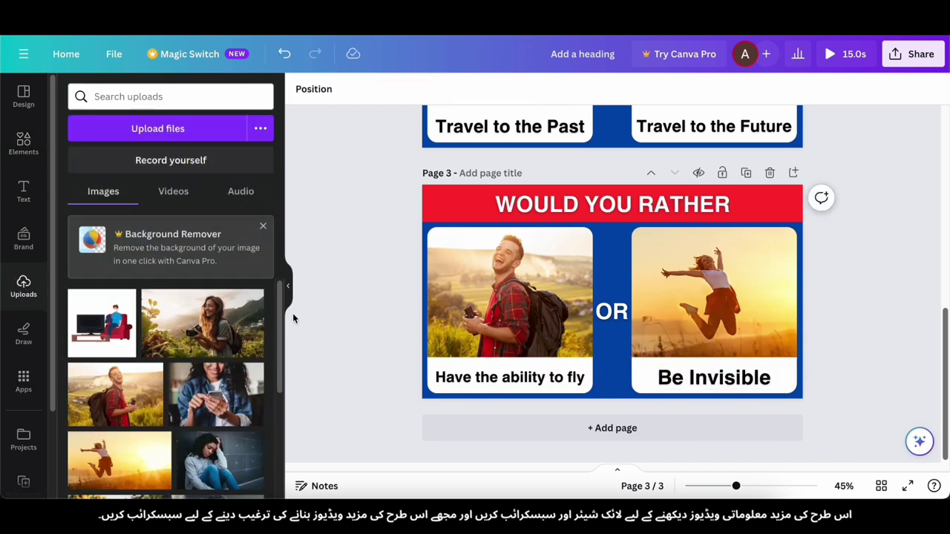
left_click_drag(154, 304, 510, 297)
left_click(363, 88)
left_click(364, 177)
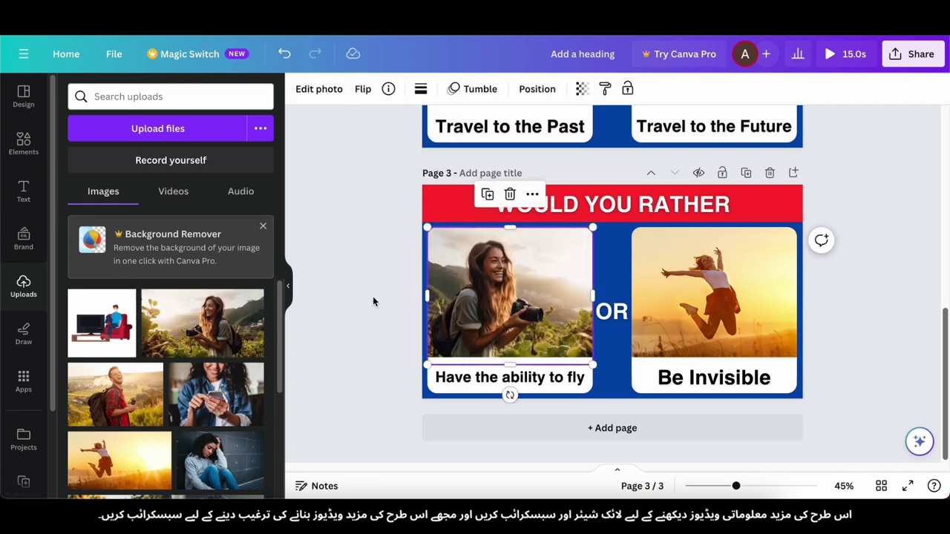
left_click(372, 296)
Step: Replace page 3's right photo with the uploaded picture of the hunched man in dark clothes, removing the misplaced copy
scroll(105, 409, "down", 2)
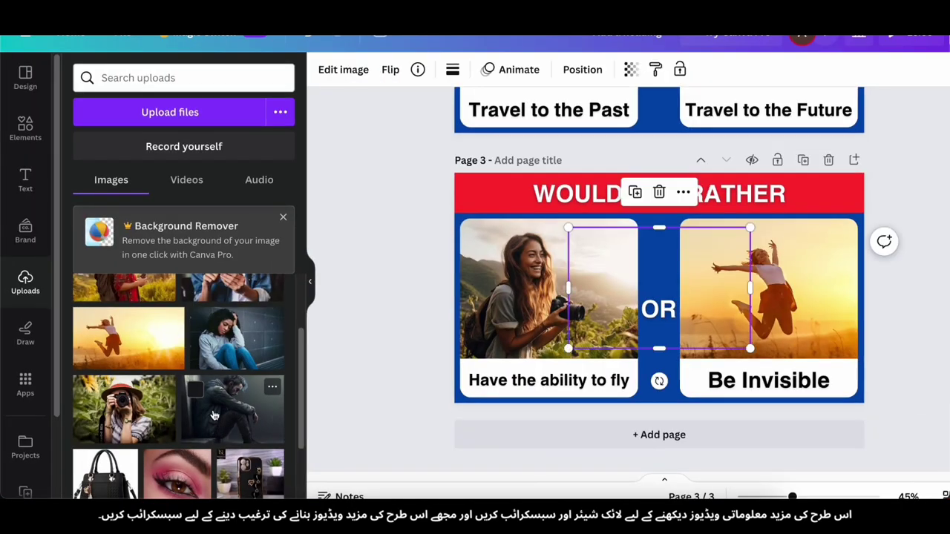
left_click_drag(218, 404, 710, 301)
left_click_drag(562, 358, 260, 405)
key("Delete")
left_click_drag(213, 426, 769, 349)
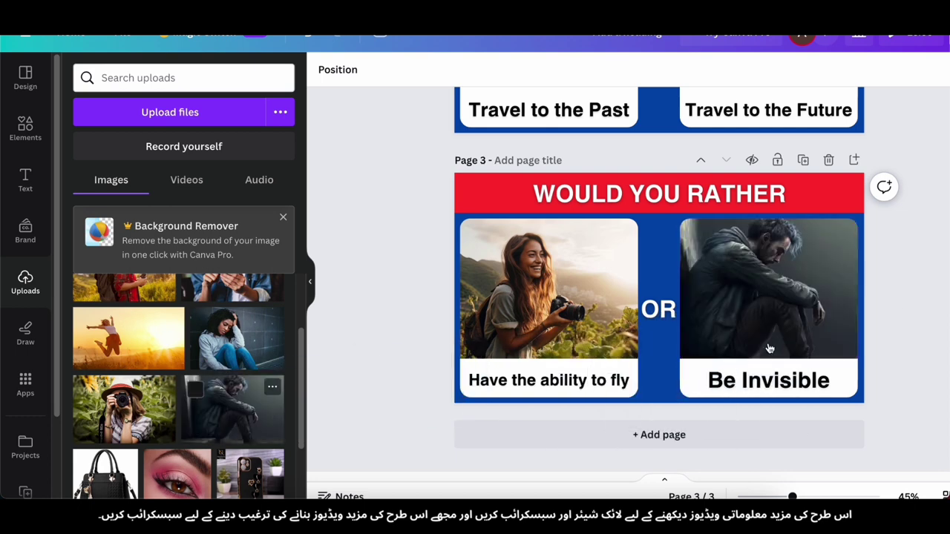
Step: Nudge the two captions on page 3 into alignment on their cards
left_click(749, 383)
left_click_drag(749, 383, 749, 379)
left_click(695, 377)
left_click_drag(579, 382, 578, 382)
left_click(758, 378)
left_click_drag(758, 379, 760, 382)
left_click(894, 339)
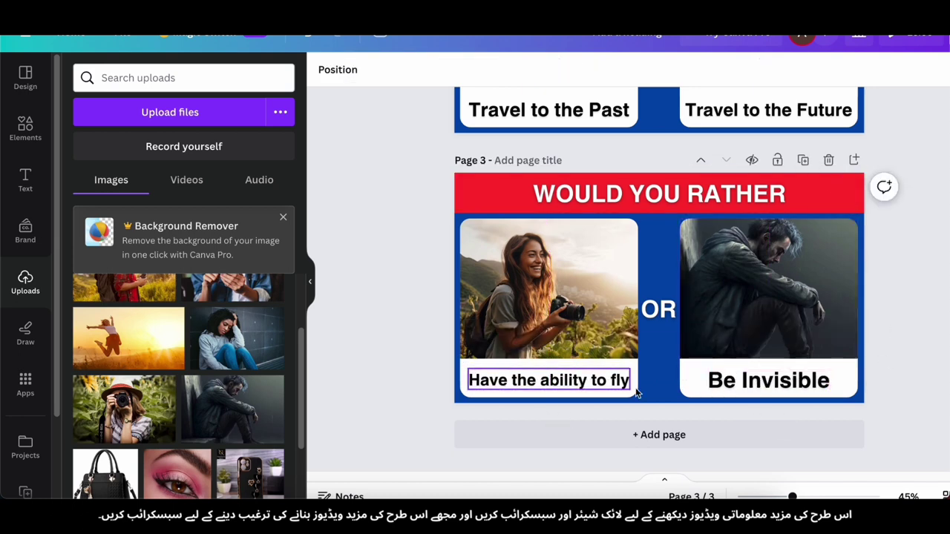
Step: Duplicate the 50% result page and move the copy below page 3 as page 4
scroll(782, 154, "up", 4)
left_click(801, 152)
left_click(727, 122)
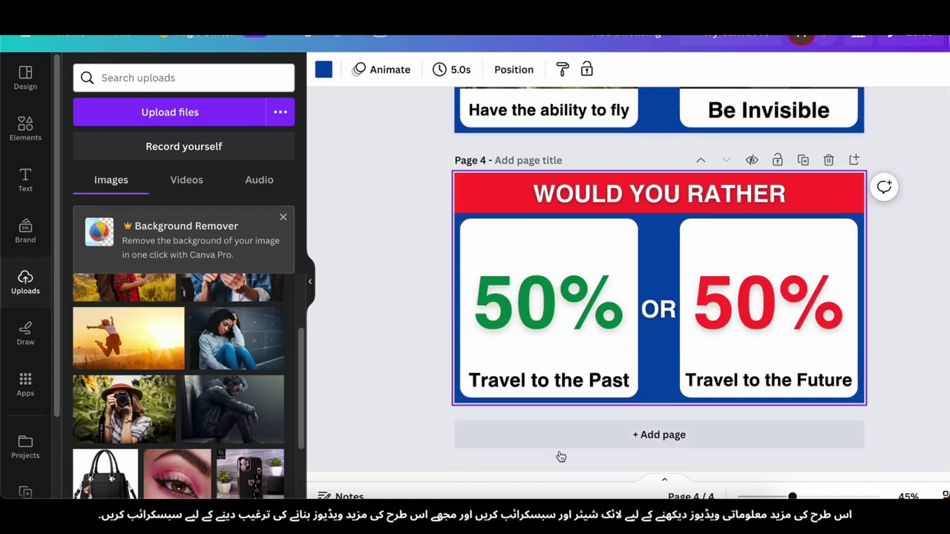
Step: Look up the second question's percentages in the notes and change page 4's figures to 60% and 40%
left_click(698, 515)
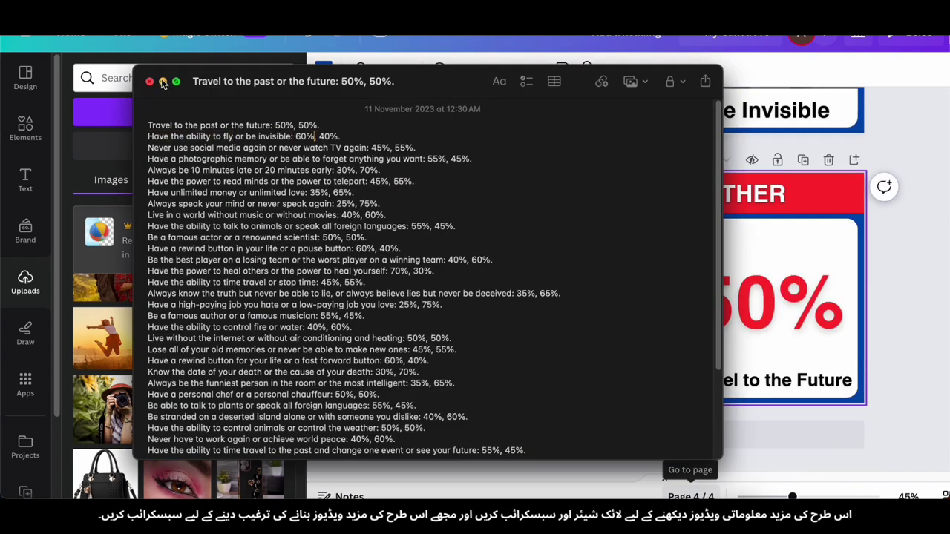
left_click(163, 81)
double_click(513, 308)
key("BackSpace")
type("6\\")
key("BackSpace")
double_click(768, 304)
left_click(734, 304)
key("BackSpace")
type("4")
left_click(842, 209)
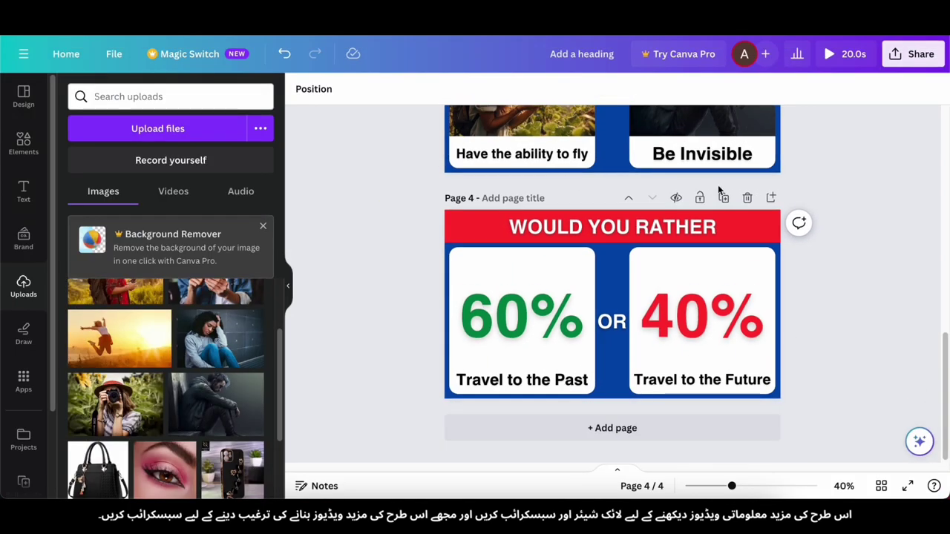
Step: Replace page 4's left caption with "Have the ability to fly" copied from page 3, scaled to size 37.1 and centred
double_click(505, 381)
scroll(504, 381, "up", 5)
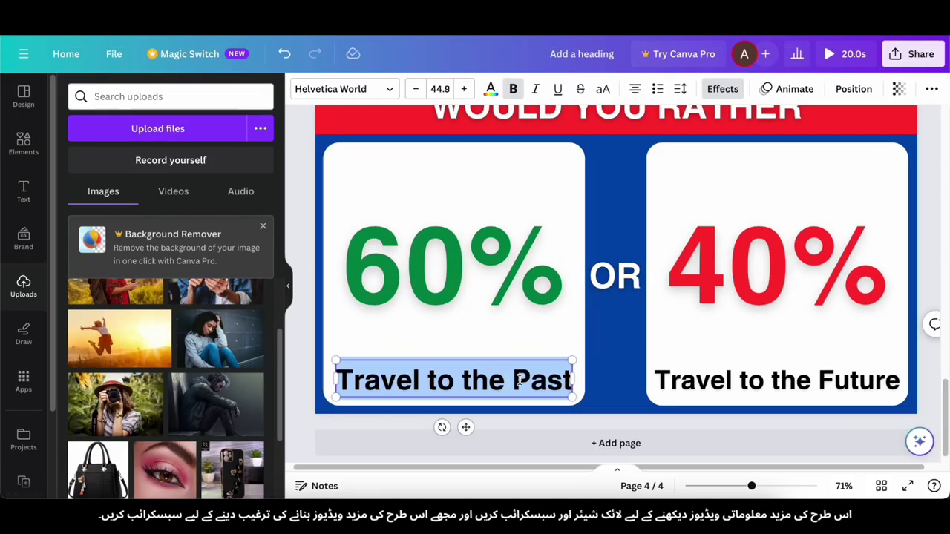
double_click(721, 384)
scroll(721, 385, "down", 2)
scroll(643, 360, "down", 3)
double_click(504, 145)
key("ctrl+c")
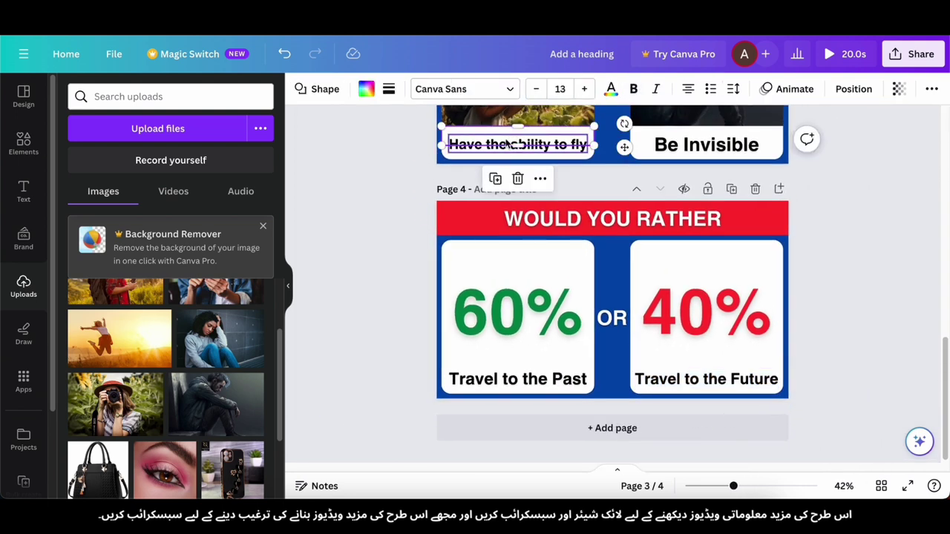
double_click(510, 379)
key("ctrl+v")
left_click_drag(599, 412, 578, 393)
left_click_drag(486, 379, 497, 381)
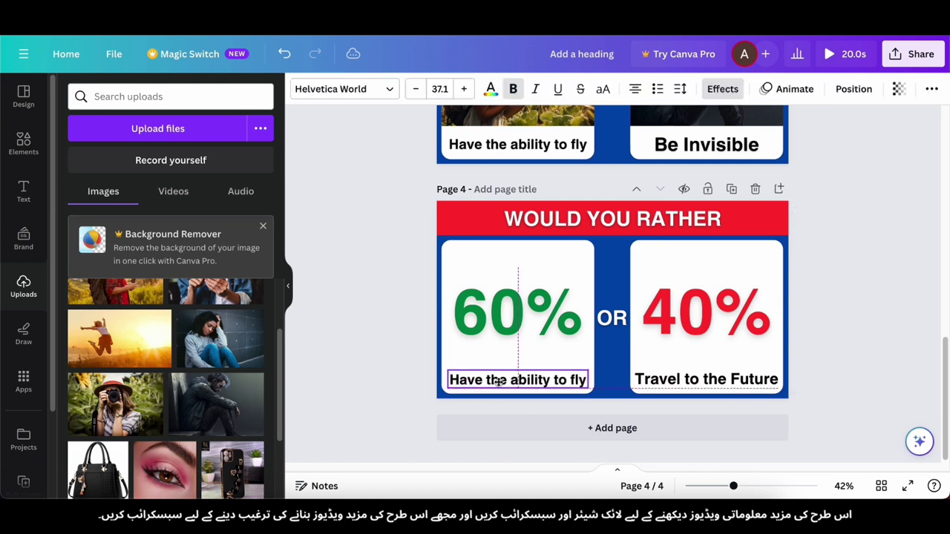
Step: Replace page 4's right caption with "Be Invisible" copied from page 3, enlarged to size 58.2 and centred
left_click(692, 380)
double_click(705, 144)
key("ctrl+c")
double_click(705, 379)
key("ctrl+v")
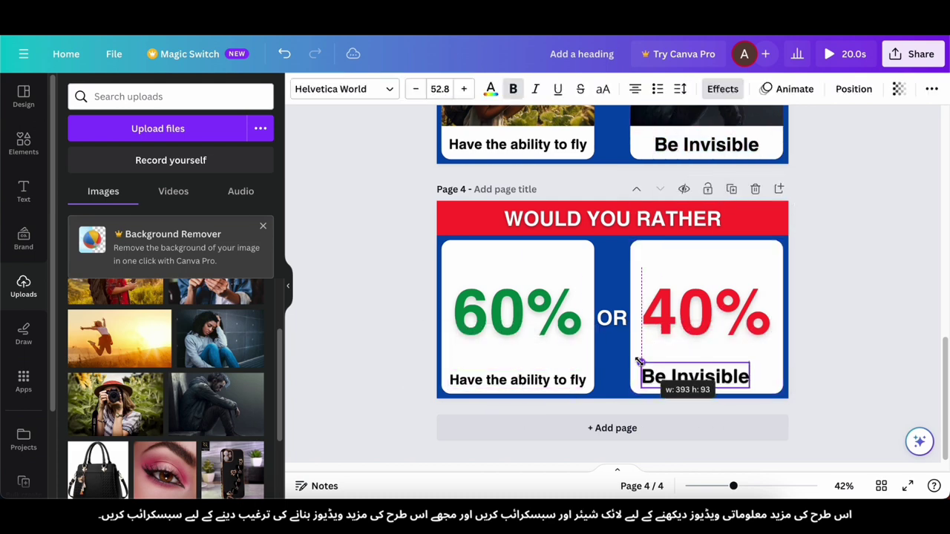
left_click_drag(707, 368, 719, 373)
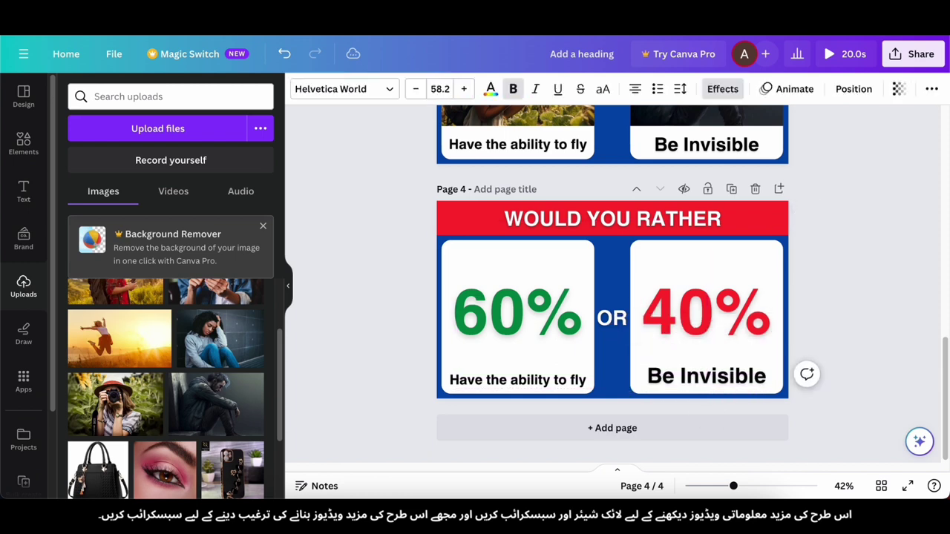
Step: Duplicate page 3 to the end as page 5 and copy "Never use social media again" from the notes
left_click(890, 328)
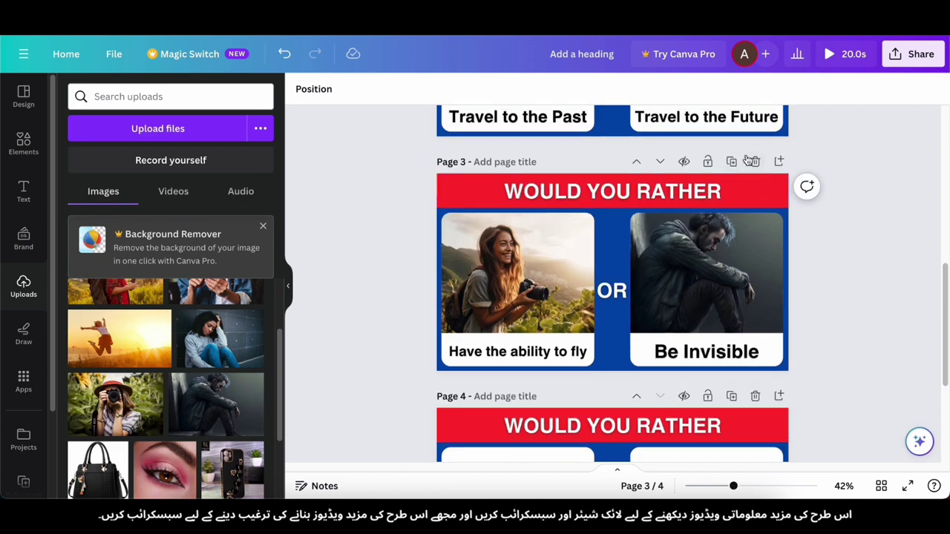
key("ctrl+d")
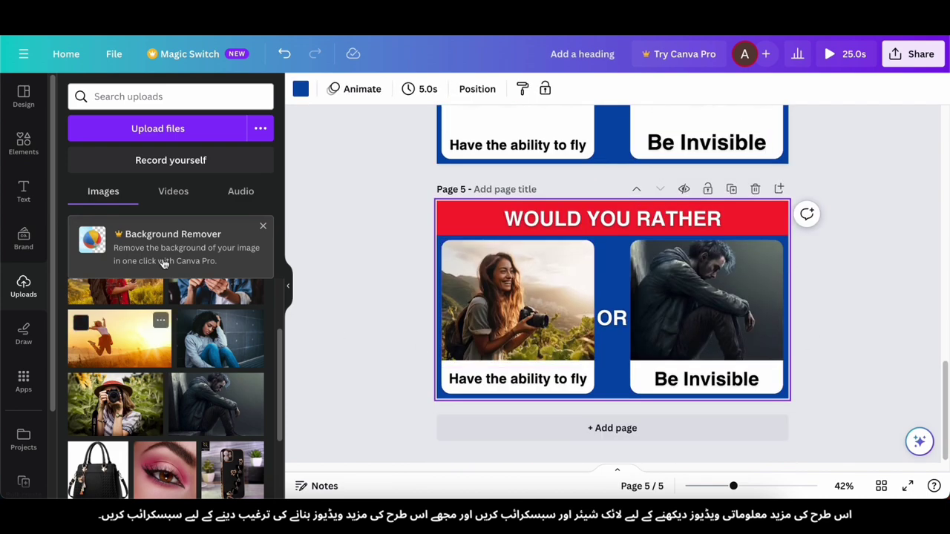
left_click(713, 513)
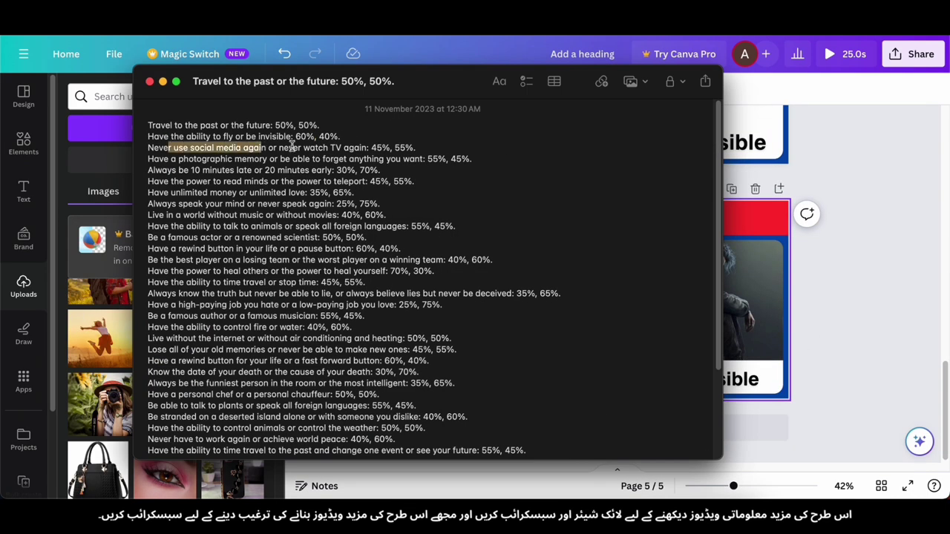
left_click(164, 82)
left_click(712, 514)
left_click(163, 81)
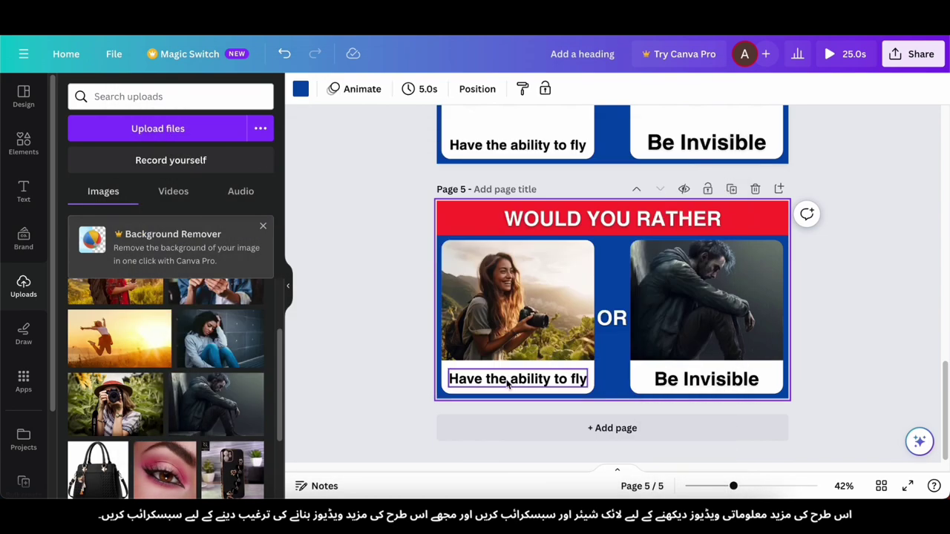
Step: Replace page 5's left caption with "Never use social media again" and scale and centre it on the card
double_click(508, 382)
key("super+v")
left_click_drag(587, 407, 551, 397)
left_click_drag(551, 383, 595, 394)
left_click(420, 371)
left_click_drag(521, 376, 519, 381)
left_click(377, 386)
Step: Shorten the left caption to "Never use social media" and resize it to fill the card width
scroll(512, 366, "up", 5)
left_click(512, 368)
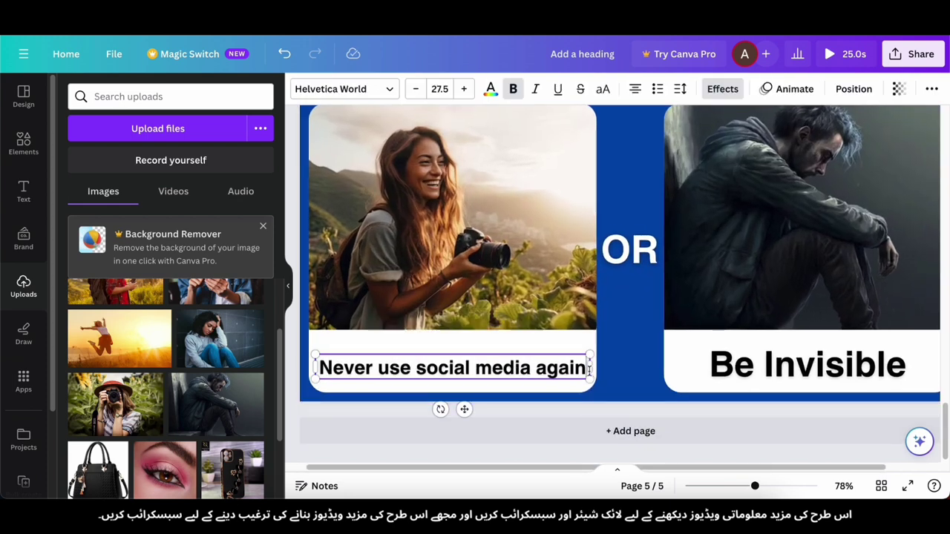
left_click(535, 369)
key("BackSpace")
left_click_drag(583, 383, 550, 363)
left_click(548, 347)
Step: Copy the third question's second option from the notes and set page 5's right caption to "Never Watch TV"
scroll(549, 365, "down", 4)
left_click(712, 376)
key("super+Tab")
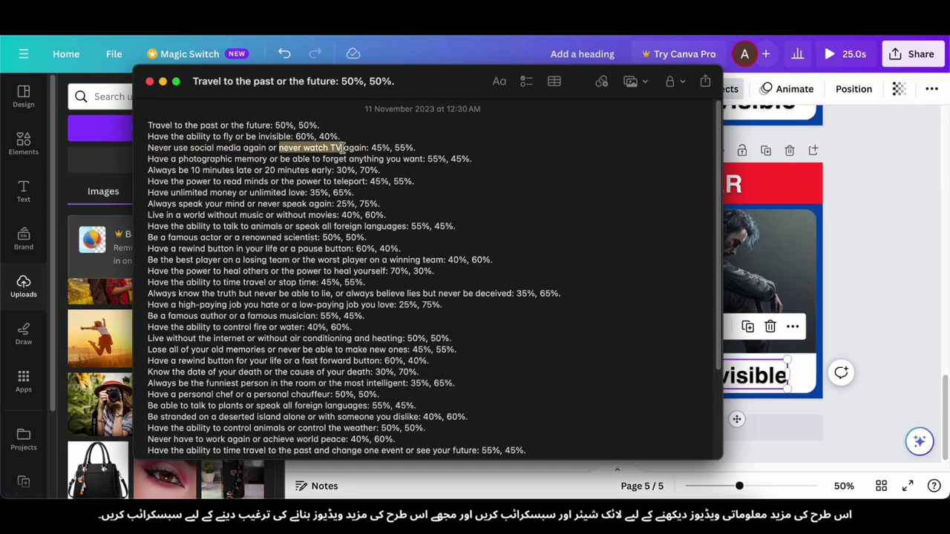
left_click(162, 82)
double_click(720, 377)
key("super+v")
key("BackSpace")
left_click(859, 337)
left_click(705, 378)
key("BackSpace")
type("N")
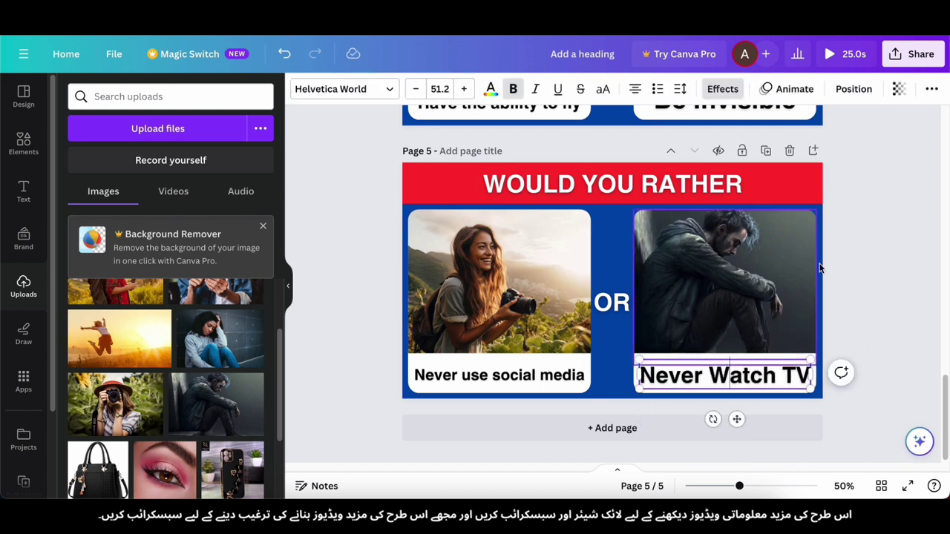
Step: Replace page 5's pictures with the uploaded woman using a phone on the left and the TV-watching illustration on the right
left_click(843, 260)
scroll(229, 354, "up", 2)
left_click_drag(230, 354, 481, 303)
double_click(480, 302)
left_click(330, 405)
scroll(141, 393, "down", 1)
scroll(141, 393, "up", 2)
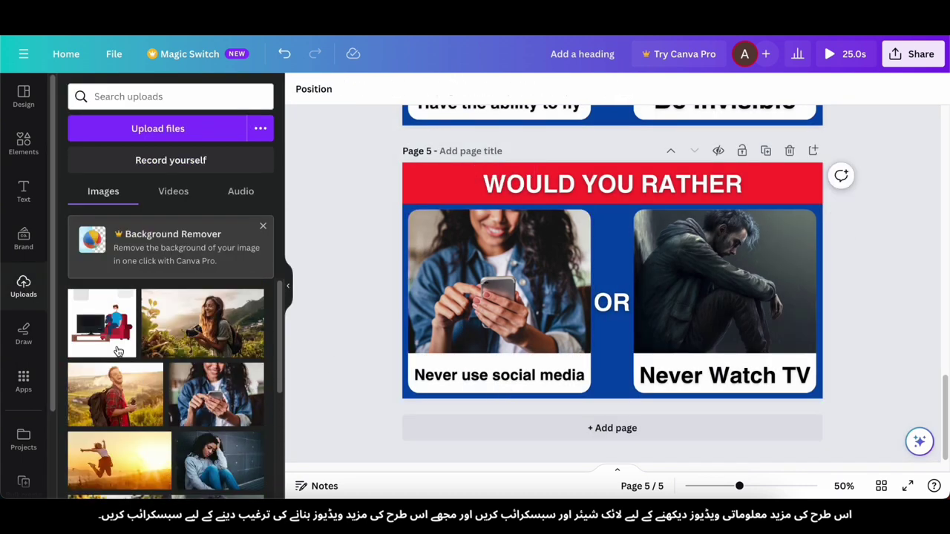
left_click_drag(101, 323, 724, 285)
Step: Duplicate the 60%/40% result page and move the copy to the end as page 6
scroll(875, 311, "up", 3)
left_click(766, 116)
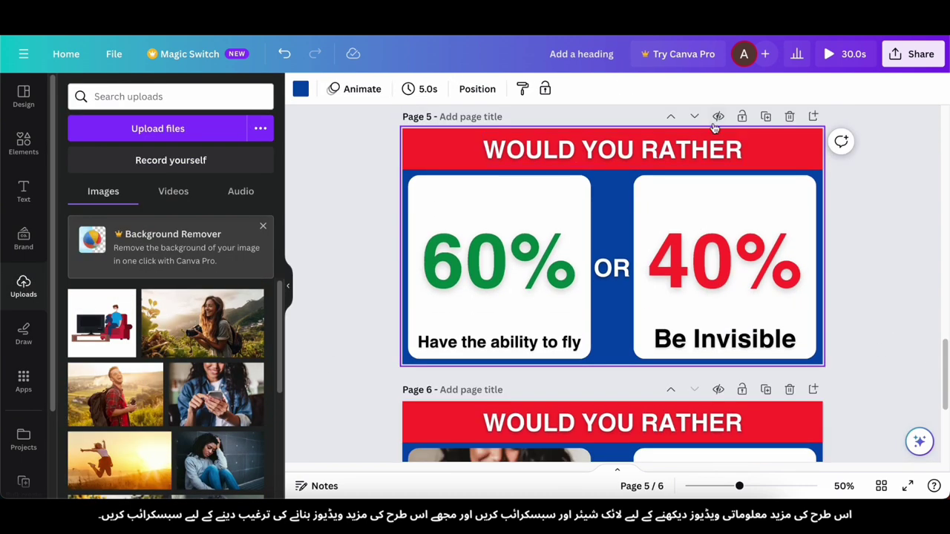
left_click(694, 117)
Step: Replace page 6's right caption with "Never Watch TV" and shrink it to fit the card
left_click(723, 373)
double_click(706, 373)
key("ctrl+v")
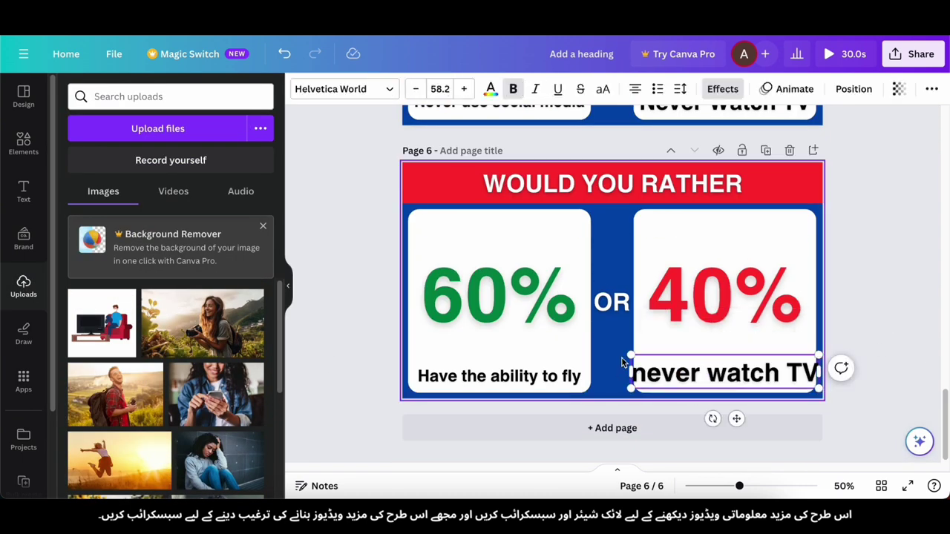
left_click_drag(821, 389, 812, 381)
left_click(840, 330)
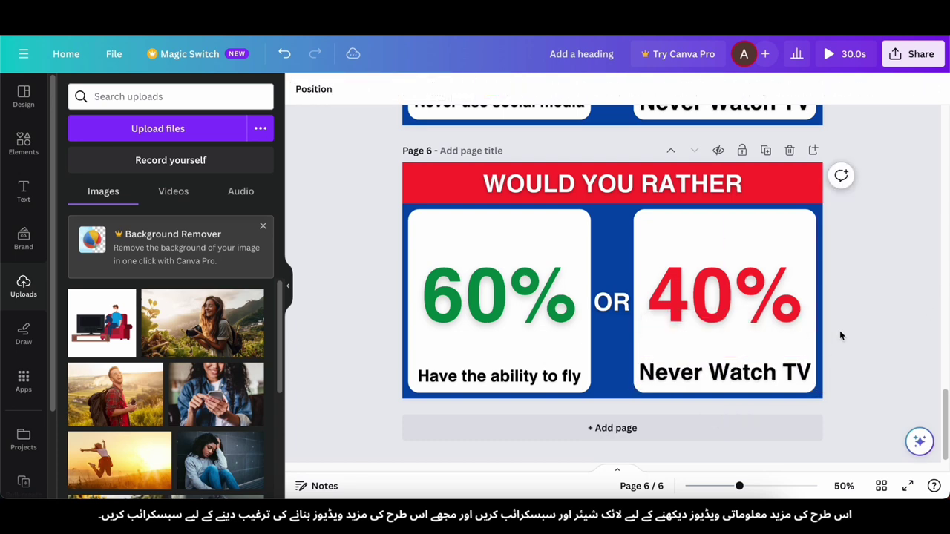
Step: Replace page 6's left caption with "Never use social media" and scale and centre it on the card
left_click(481, 375)
scroll(481, 374, "up", 1)
left_click_drag(584, 413, 591, 413)
left_click(377, 410)
left_click_drag(412, 412, 412, 392)
left_click(421, 401)
left_click(383, 404)
left_click_drag(497, 406, 493, 408)
left_click(385, 395)
left_click(424, 401)
left_click_drag(411, 391, 438, 403)
left_click(386, 401)
left_click(372, 401)
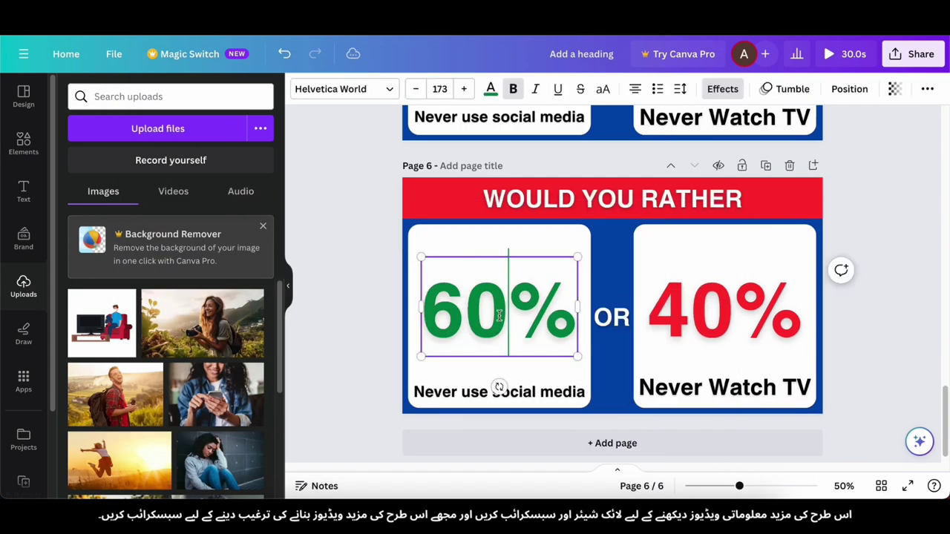
Step: Change page 6's percentages to 45% on the left card and 55% on the right card
type("45")
double_click(708, 316)
key("BackSpace")
type("55")
left_click(524, 338)
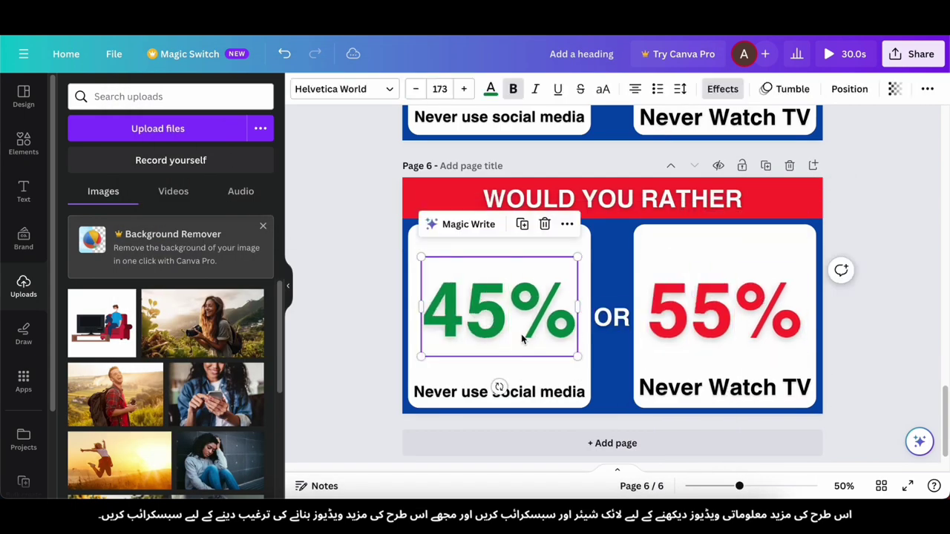
Step: Recolour page 6's percentages, making 45% red and 55% the dark green from the document colours
double_click(524, 338)
left_click(491, 89)
scroll(112, 334, "down", 5)
left_click(81, 359)
left_click(720, 316)
left_click(75, 430)
scroll(138, 283, "up", 5)
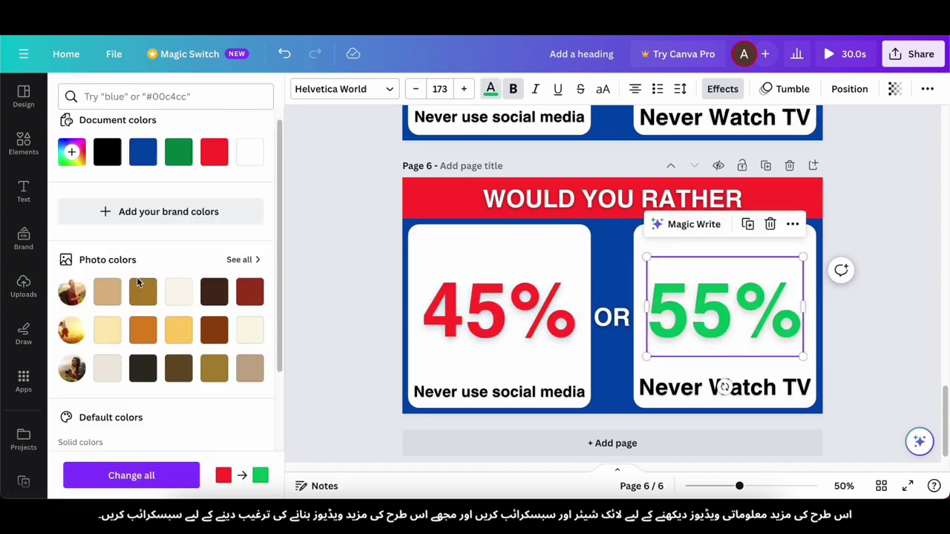
left_click(181, 172)
left_click(844, 321)
Step: Preview the slide animation and download the design as an MP4 video
scroll(816, 325, "down", 1)
scroll(557, 345, "up", 15)
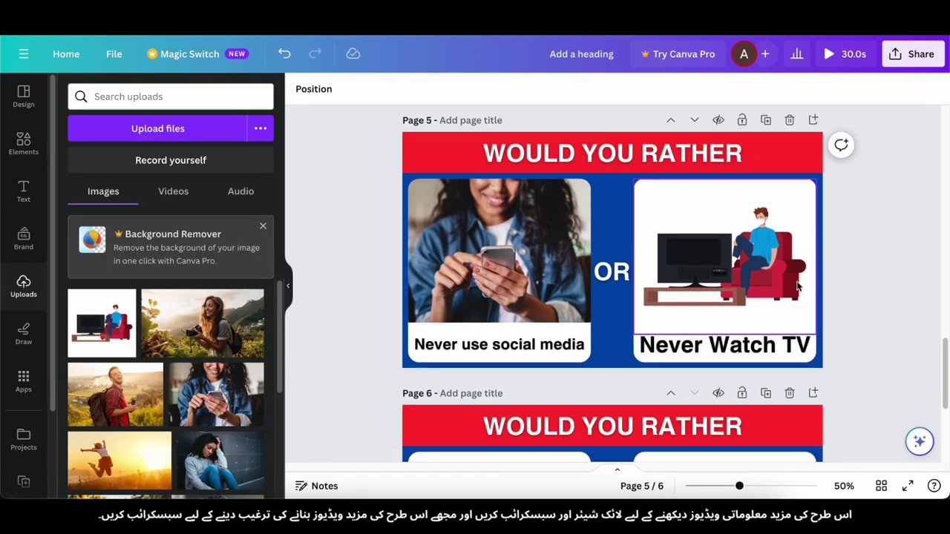
left_click(844, 53)
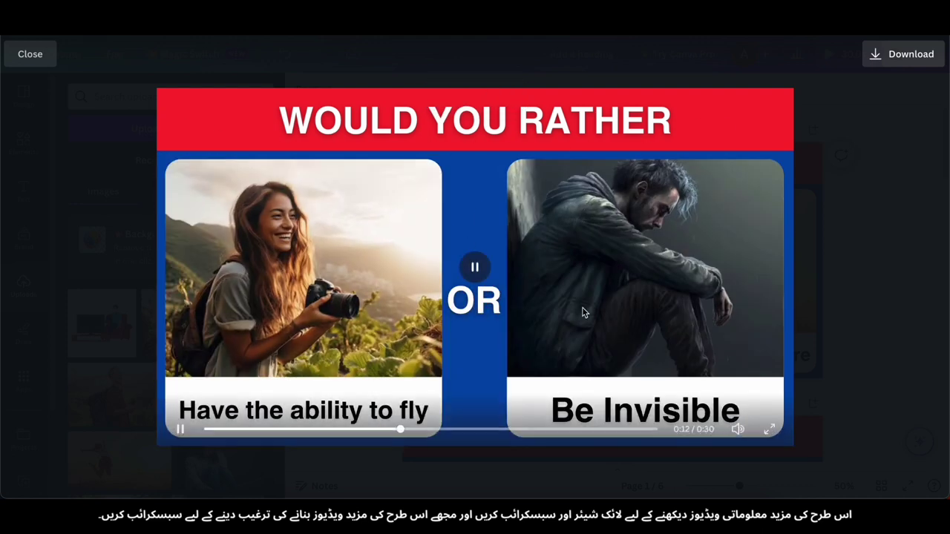
left_click(886, 55)
left_click(807, 348)
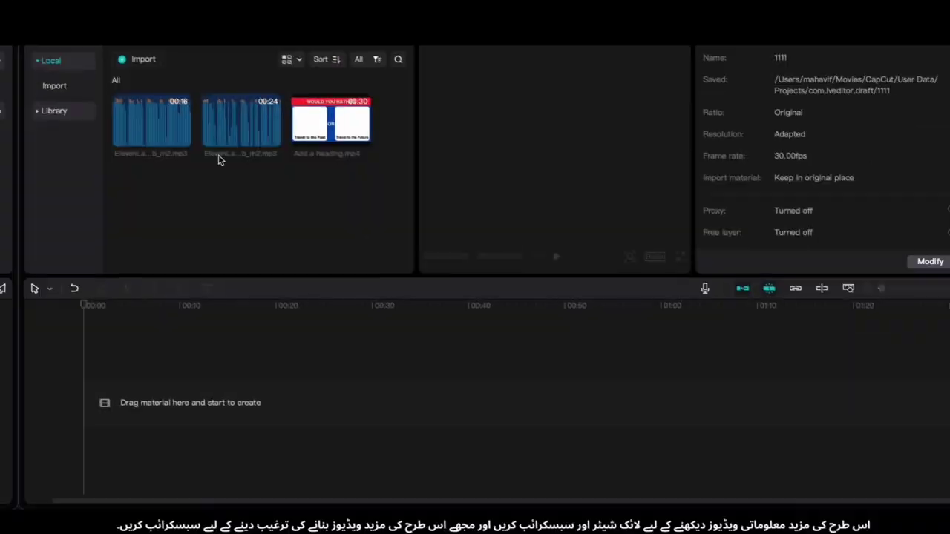
Step: Switch to CapCut and place Add a heading.mp4 at the timeline start with the 24-second ElevenLabs voiceover beneath it
left_click_drag(312, 115, 76, 371)
left_click_drag(158, 125, 50, 443)
key("space")
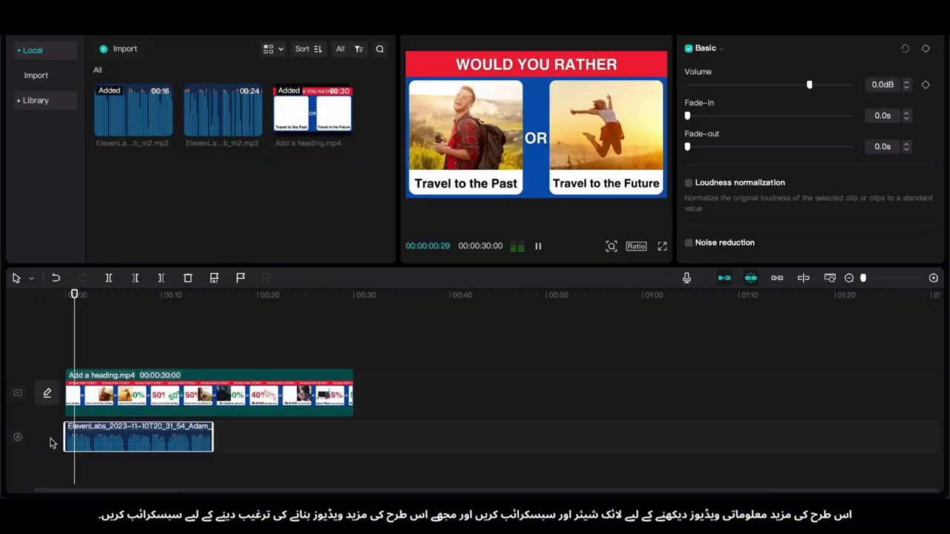
key("Delete")
left_click_drag(223, 115, 64, 436)
left_click(63, 461)
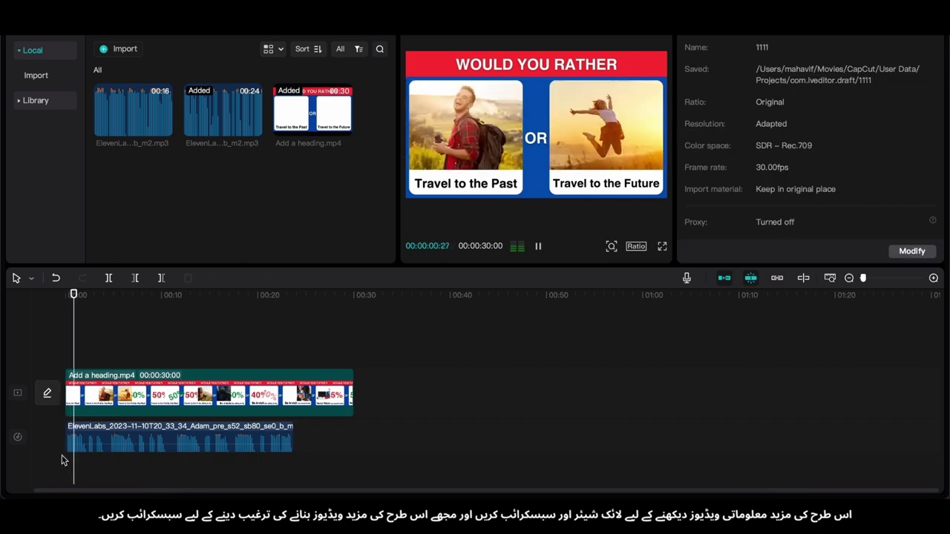
Step: Split the voiceover at about 4 seconds, after the first question, and return the playhead to the start
left_click(118, 445)
left_click(118, 460)
key("super+b")
left_click(70, 466)
left_click(74, 464)
key("super+equal")
left_click_drag(83, 464, 66, 463)
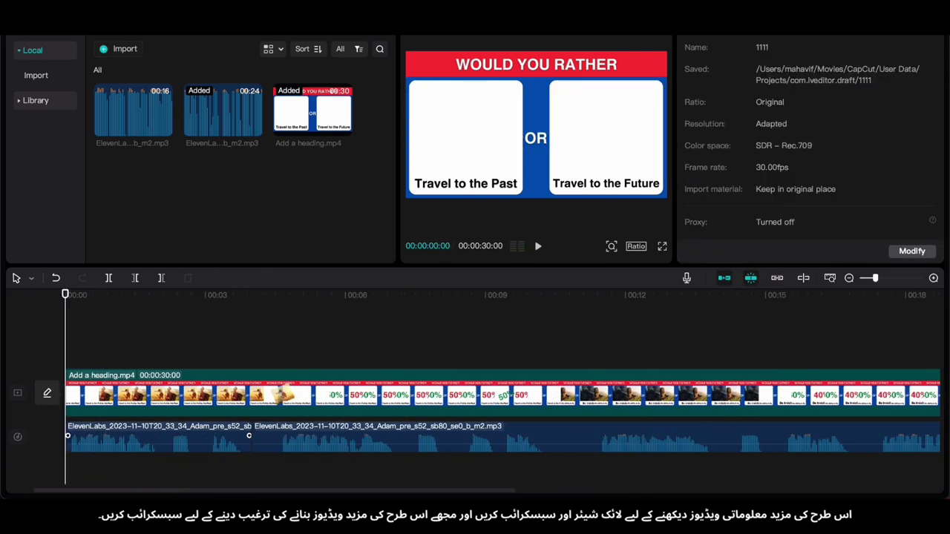
Step: Browse the sound effects library and listen to Mallet-based decision tone 06 (small)
left_click(57, 27)
left_click(63, 128)
left_click(33, 81)
left_click(223, 152)
scroll(225, 162, "down", 1)
scroll(224, 164, "down", 1)
left_click(222, 170)
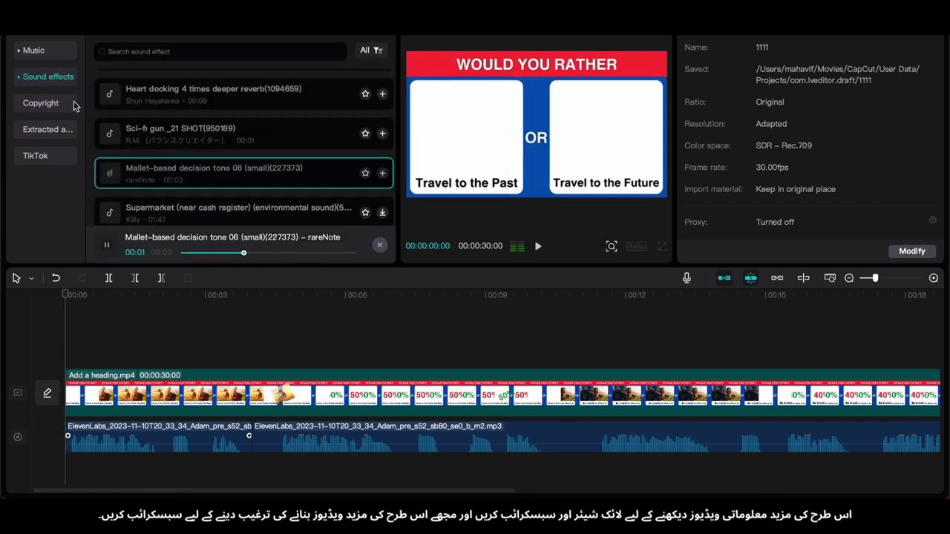
Step: Browse the music library's tracks and categories, including SlipStream, for background music
left_click(35, 50)
left_click(198, 144)
left_click(252, 181)
scroll(253, 181, "down", 1)
left_click(46, 127)
left_click(40, 148)
scroll(38, 155, "down", 3)
left_click(36, 156)
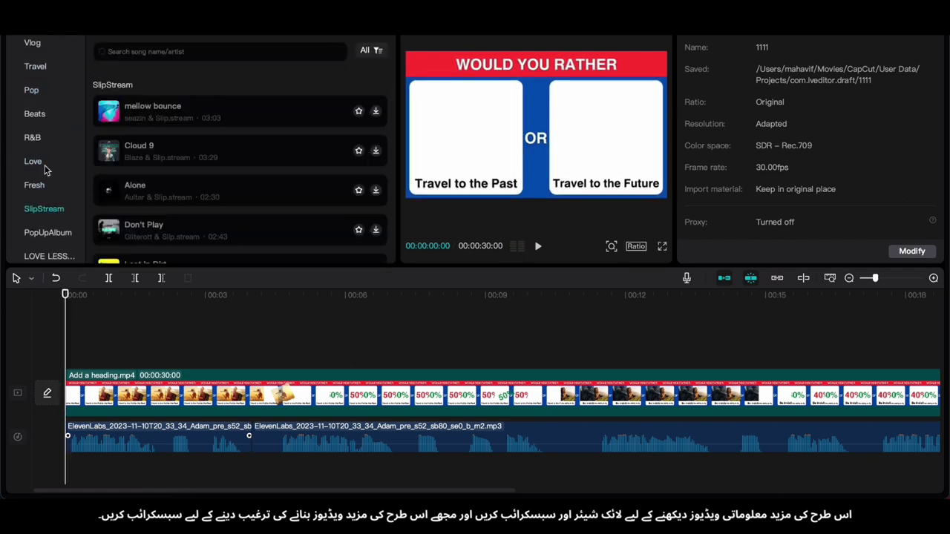
Step: Audition a series of Vlog music tracks, including Jazz songs that seem to float, as possible background music
left_click(47, 104)
left_click(153, 161)
scroll(156, 180, "down", 3)
left_click(157, 178)
scroll(158, 178, "down", 2)
left_click(158, 176)
scroll(157, 174, "down", 1)
left_click(157, 174)
scroll(157, 175, "down", 1)
left_click(157, 174)
scroll(157, 174, "down", 1)
left_click(158, 175)
scroll(157, 175, "down", 2)
left_click(152, 169)
scroll(152, 163, "down", 10)
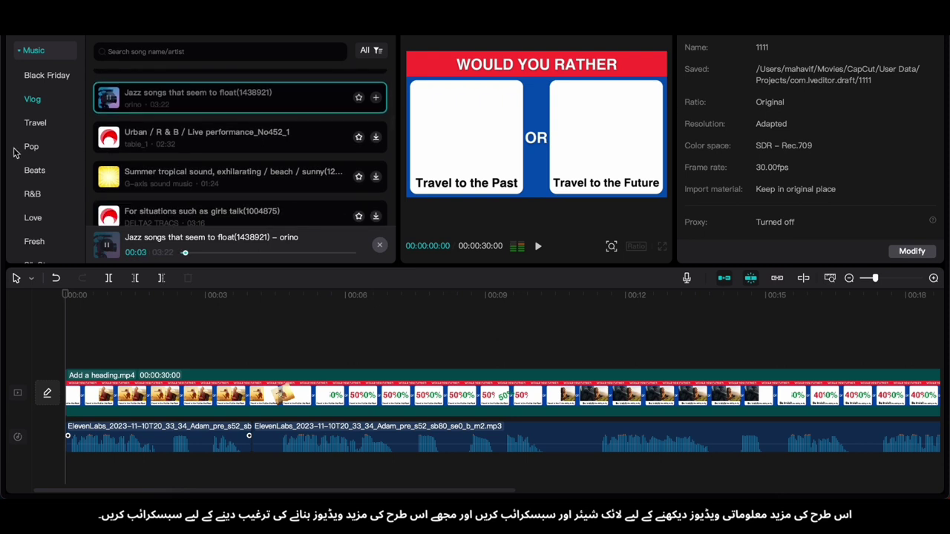
Step: Add Dark BGM suitable for mystery and mystery videos from the Beats category beneath the voiceover and lower its volume
left_click(165, 155)
left_click(376, 112)
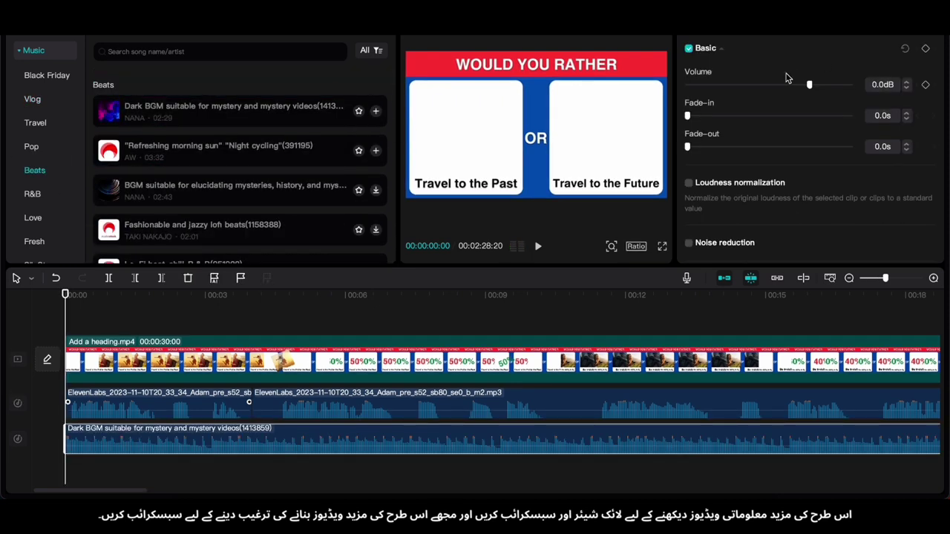
left_click_drag(810, 85, 784, 85)
key("space")
left_click(259, 468)
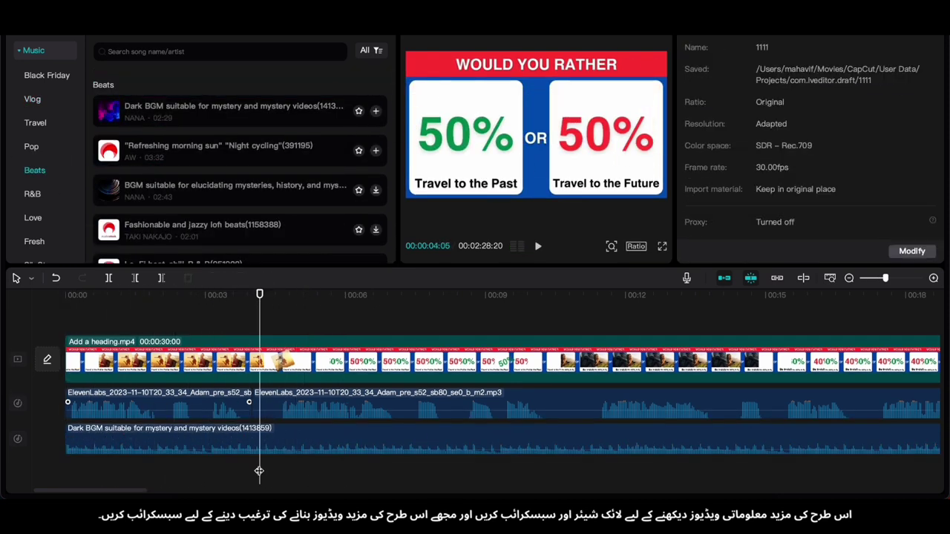
Step: Move the second voiceover segment to start at about 10 seconds
left_click(262, 408)
left_click_drag(260, 403, 284, 403)
left_click_drag(303, 403, 563, 404)
key("space")
Step: Split the video at 6:18 and trim about 3 seconds off the start of the second clip
left_click(308, 403)
left_click(377, 371)
key("super+b")
left_click_drag(376, 366, 513, 361)
left_click(74, 327)
key("space")
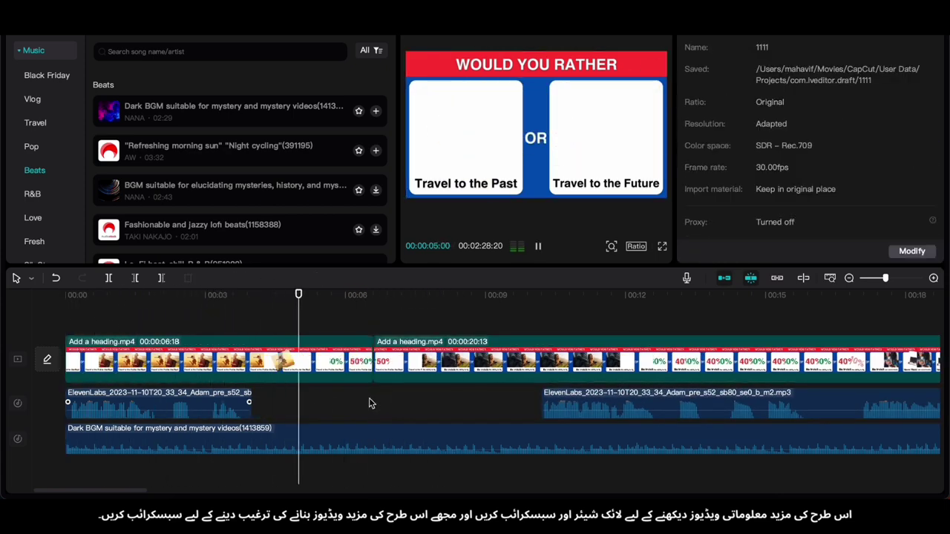
Step: Move the second voiceover segment earlier to meet the start of the second question and check it by playback
key("space")
left_click_drag(597, 402, 429, 399)
left_click(350, 418)
key("space")
left_click(388, 413)
key("space")
Step: Fine-tune the second voiceover segment to start at about 7 seconds, checking its timing by playback
scroll(428, 402, "right", 4)
left_click(87, 411)
key("space")
left_click(88, 411)
key("space")
key("space")
left_click_drag(154, 401, 147, 402)
key("space")
Step: Split the second question's video at two nearby points just after 9 seconds and lengthen the short middle piece to about 1 second
left_click(209, 371)
key("super+b")
left_click(195, 326)
key("super+b")
key("space")
left_click_drag(210, 373, 240, 368)
key("space")
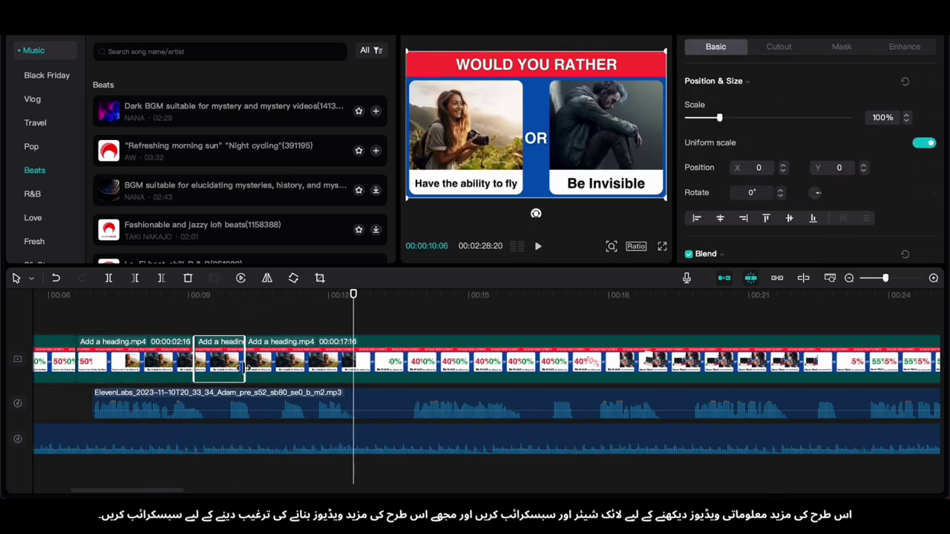
left_click(226, 331)
key("space")
key("space")
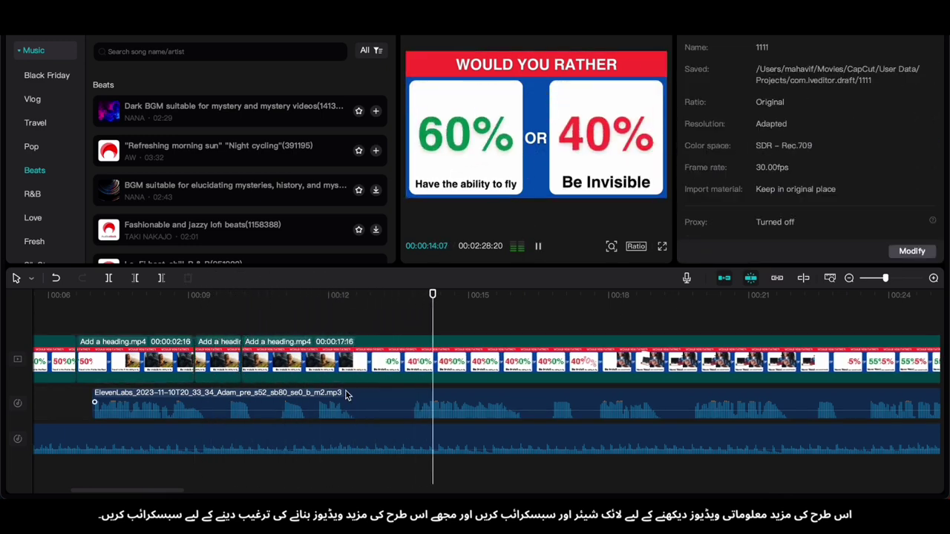
Step: Split the voiceover and video at about 13.8 seconds on the 60%/40% result and trim the remaining video clip's start
left_click(412, 328)
left_click(438, 401)
key("super+b")
left_click(439, 371)
key("super+b")
left_click_drag(412, 371, 536, 365)
left_click(461, 334)
left_click(445, 352)
Step: Move the third question's voiceover segment to start at about 14.6 seconds and check it by playback
left_click_drag(474, 407, 507, 402)
left_click(404, 329)
key("space")
scroll(439, 394, "right", 4)
key("space")
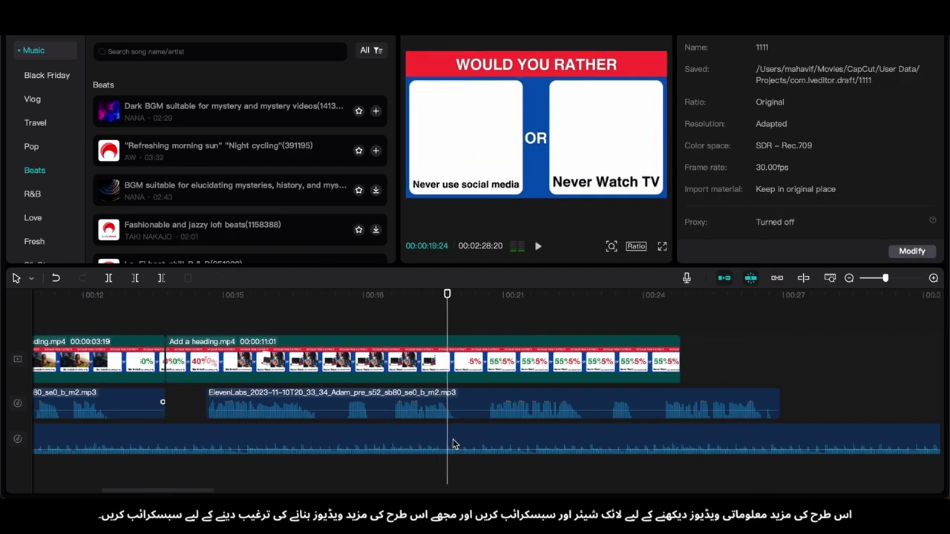
Step: Split the voiceover at 20:20, after the third question, and delete the remaining part
left_click(485, 321)
key("space")
left_click(487, 325)
left_click(501, 399)
key("super+b")
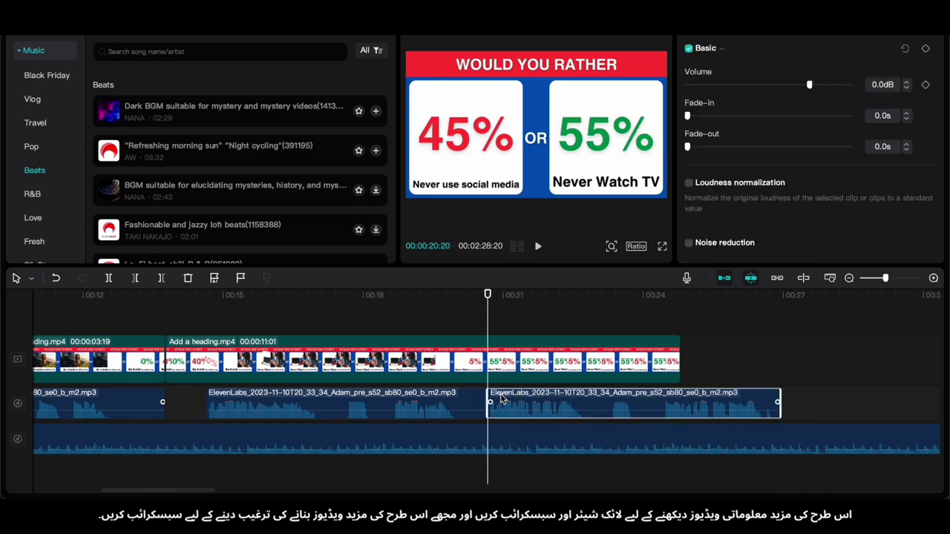
key("Delete")
left_click(527, 402)
Step: Cut the video and background music at 22:17 and delete everything after it
left_click(576, 369)
key("super+b")
key("Delete")
left_click(647, 442)
key("super+b")
key("Delete")
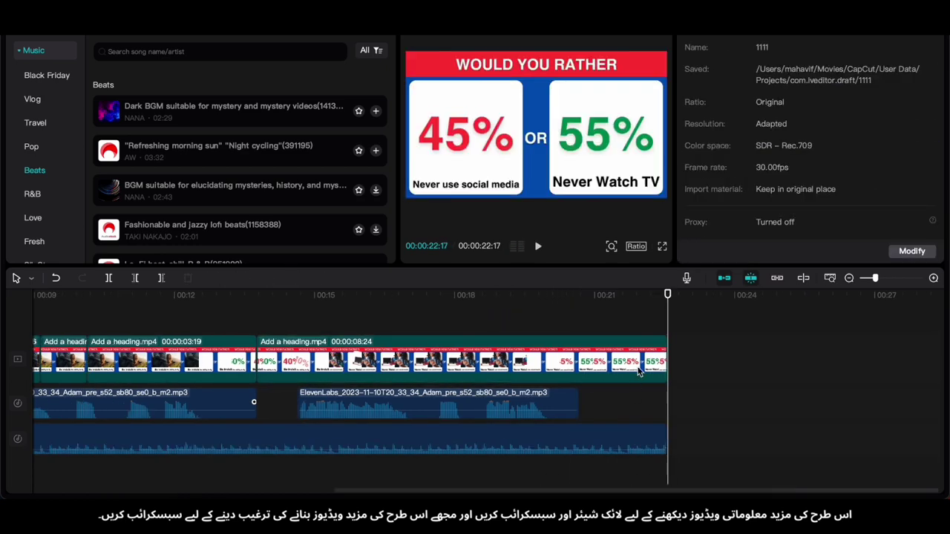
Step: Apply the Whirl out animation to the last video clip and an in animation to the first clip
left_click(635, 377)
left_click(831, 27)
left_click(811, 46)
left_click(852, 208)
scroll(141, 351, "left", 8)
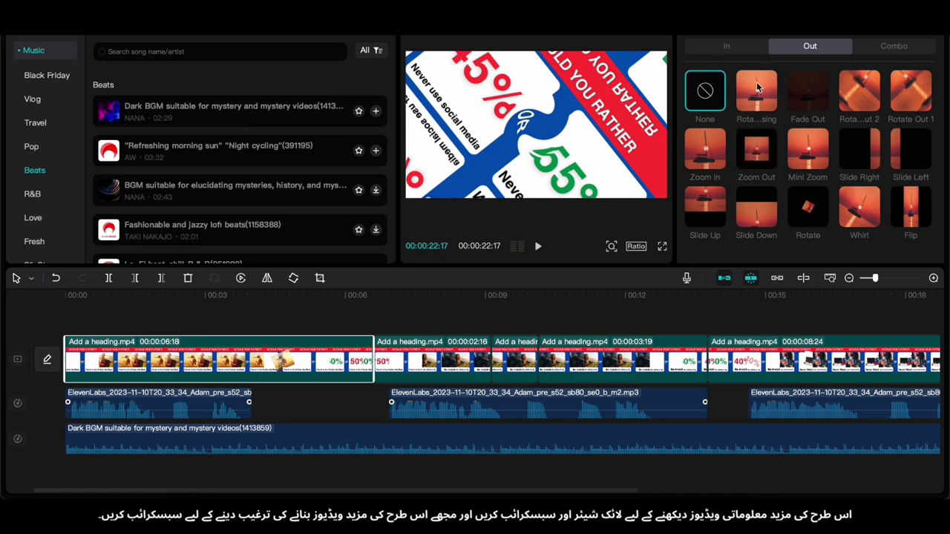
left_click(726, 46)
Step: Play back the edited timeline from the start to review it and return the playhead to the beginning
left_click(62, 313)
key("space")
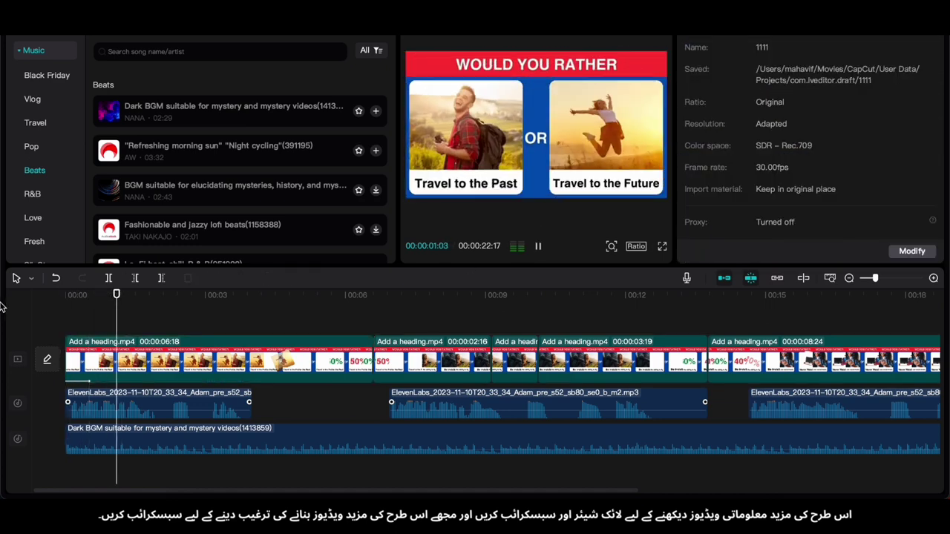
scroll(299, 415, "down", 5)
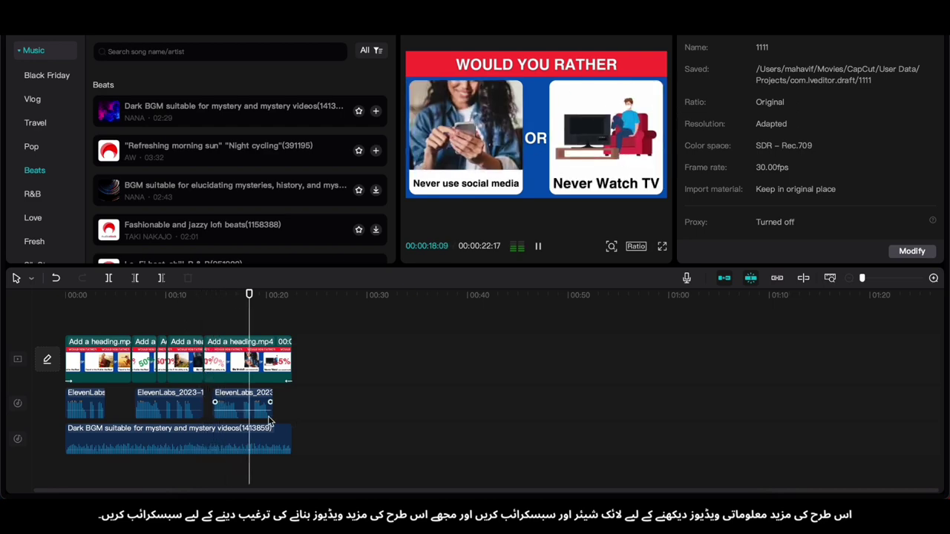
left_click_drag(290, 460, 65, 464)
Step: Open the video export settings and enter 1 as the title
key("super+e")
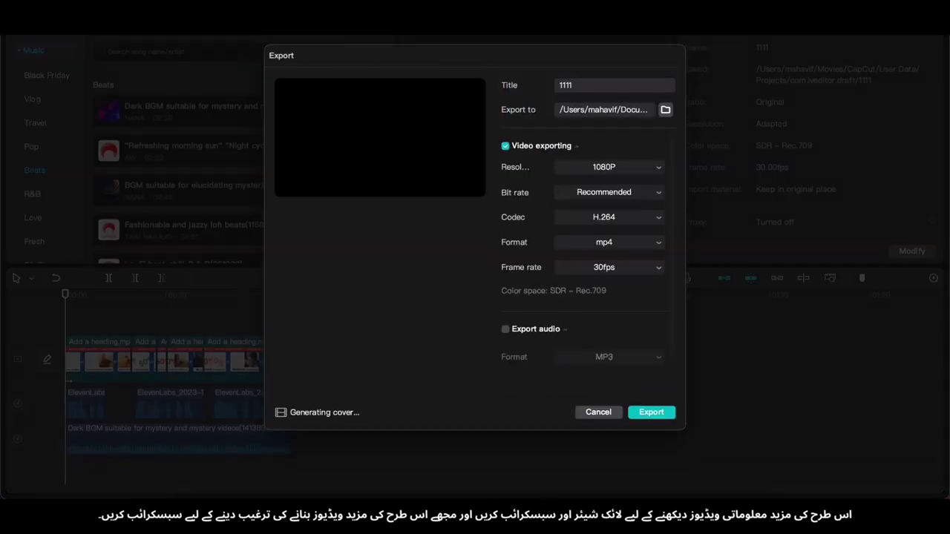
double_click(606, 72)
type("1")
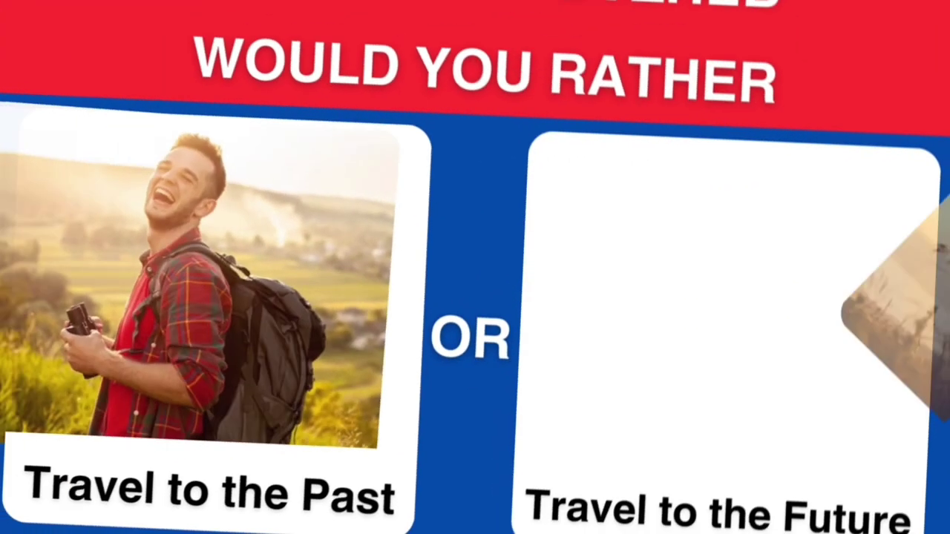